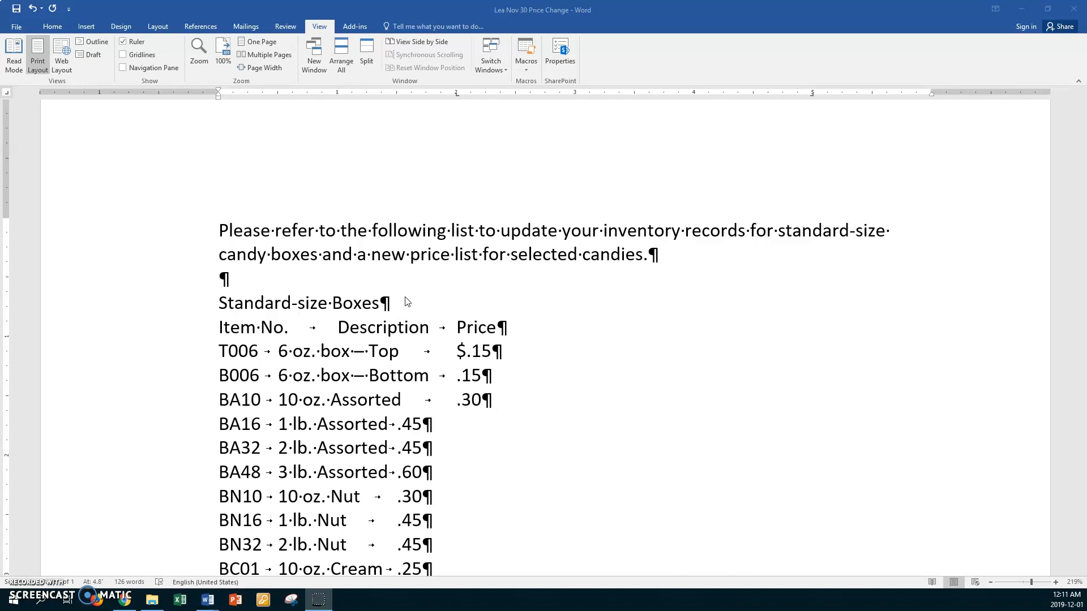
Insert a continuous section break at the blank line below the introductory paragraph.
{"action": "left_click", "coordinate": [229, 279]}
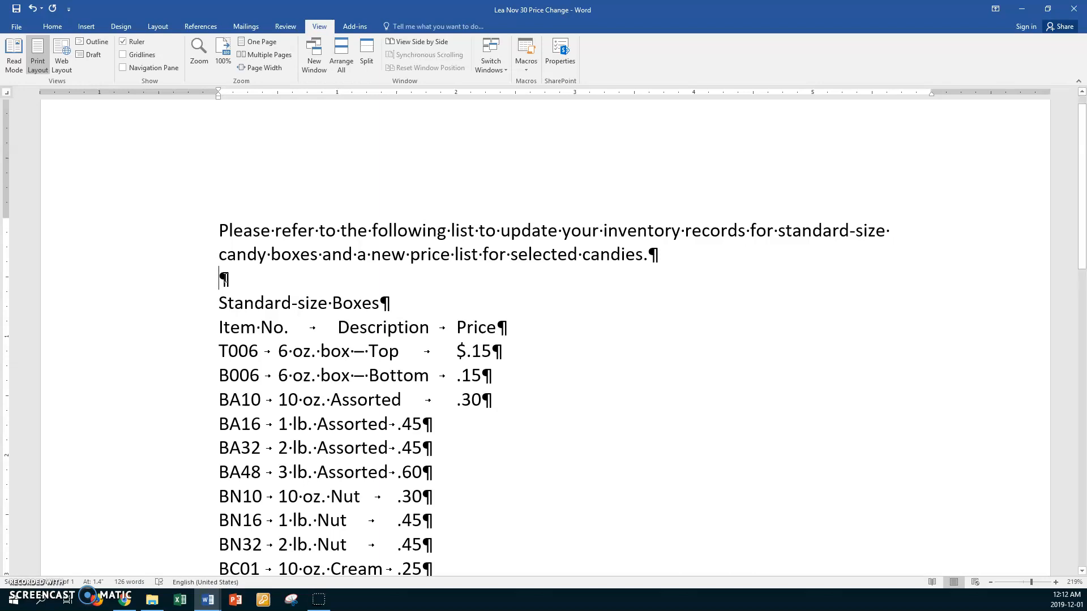
{"action": "left_click", "coordinate": [163, 28]}
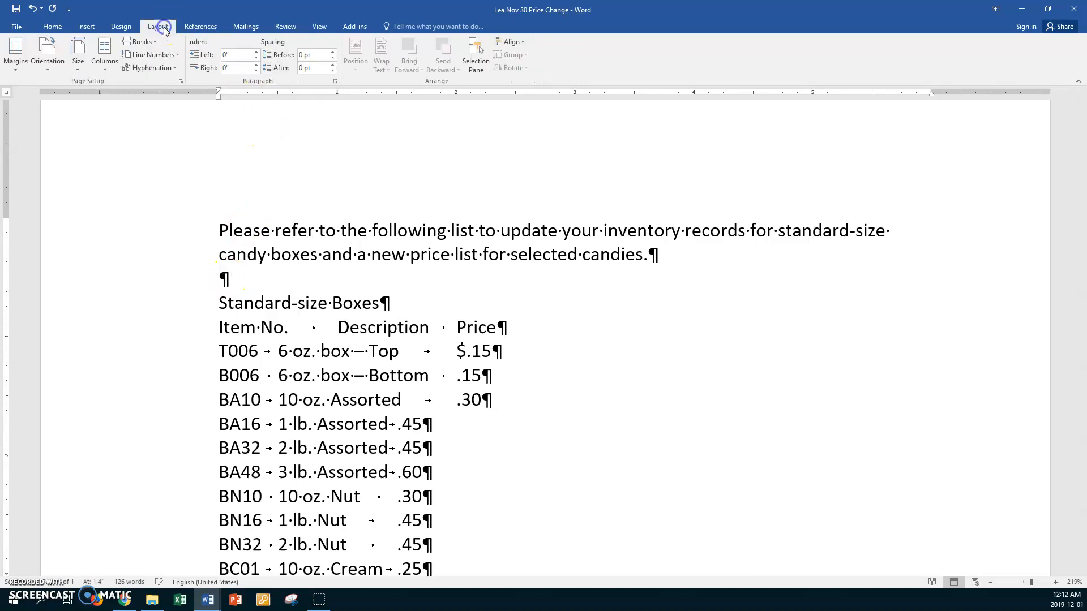
{"action": "left_click", "coordinate": [154, 41]}
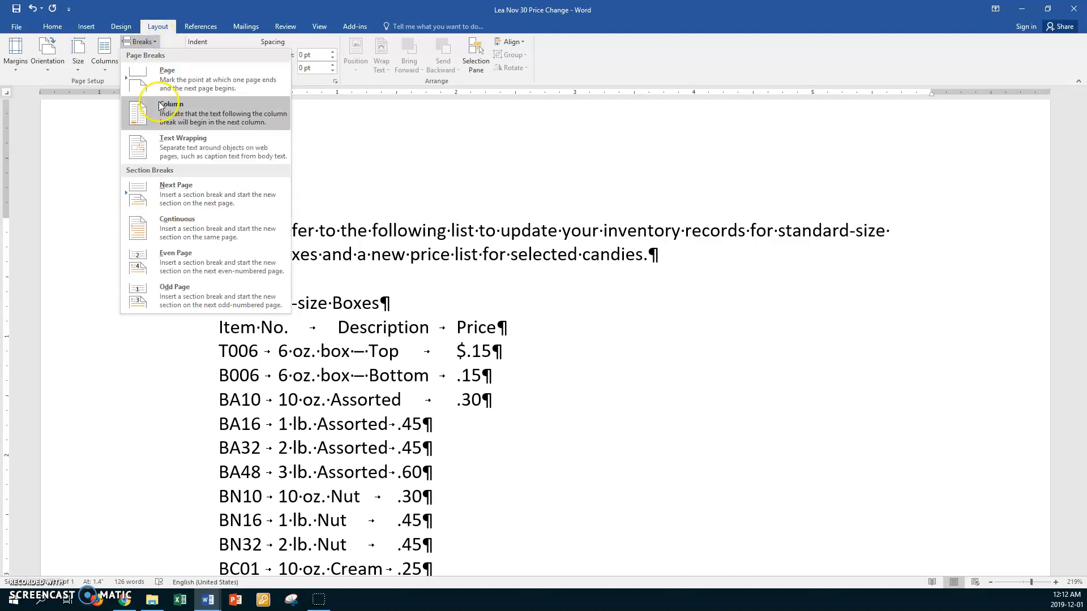
{"action": "left_click", "coordinate": [181, 224]}
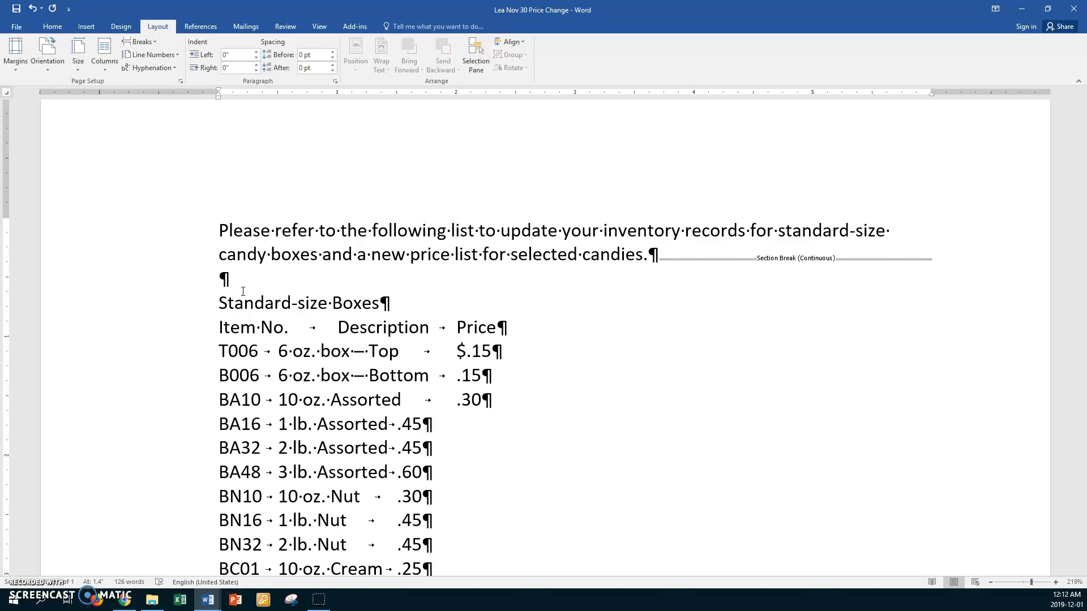
Insert a Next Page section break directly before the "Price changes" heading.
{"action": "scroll", "coordinate": [243, 291], "scroll_direction": "down", "scroll_amount": 5}
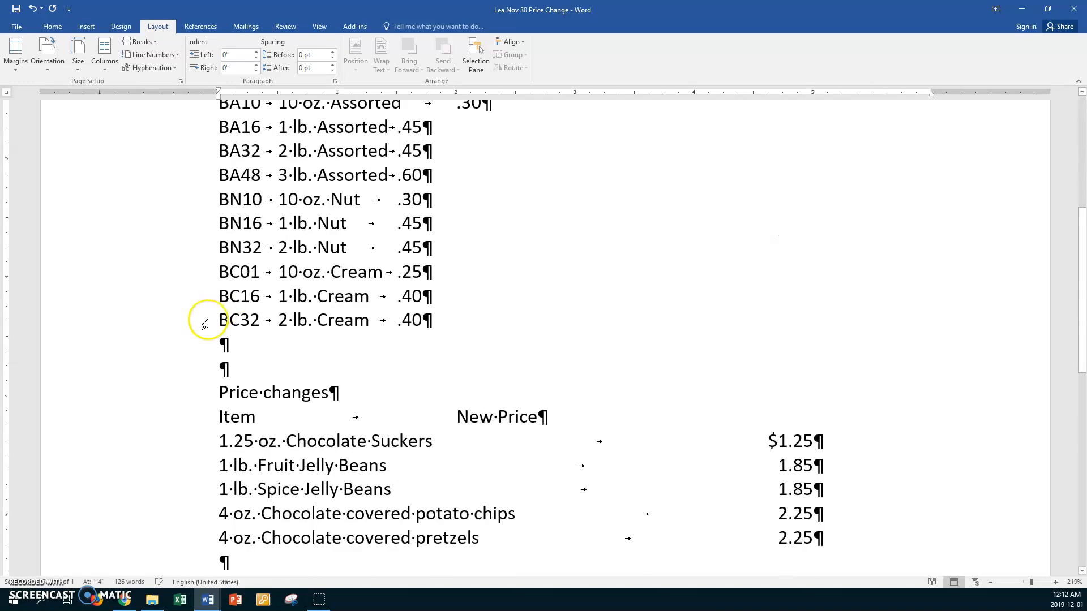
{"action": "left_click", "coordinate": [219, 393]}
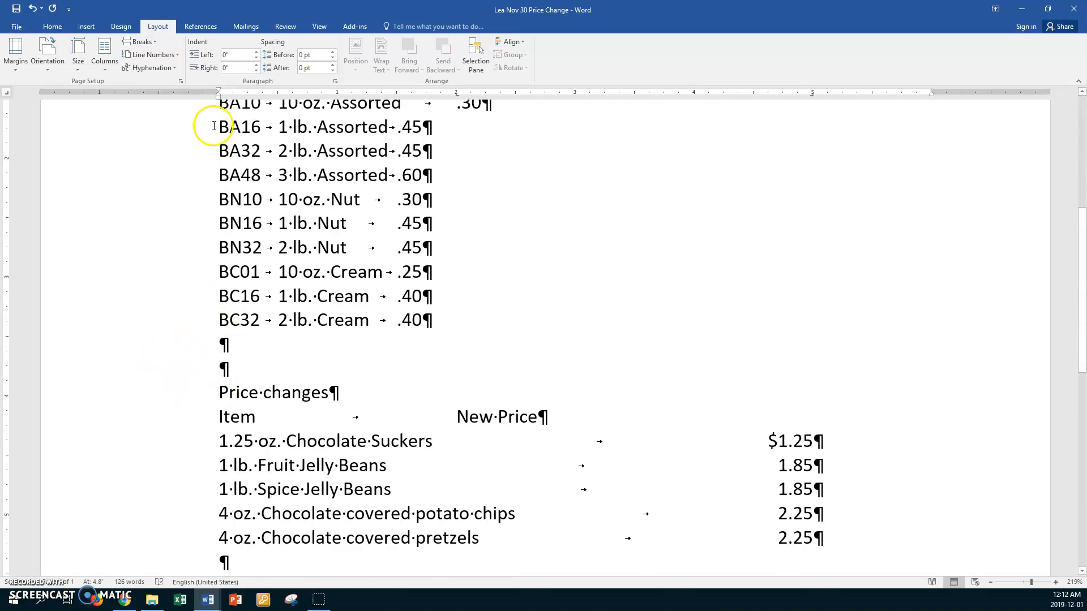
{"action": "left_click", "coordinate": [154, 42]}
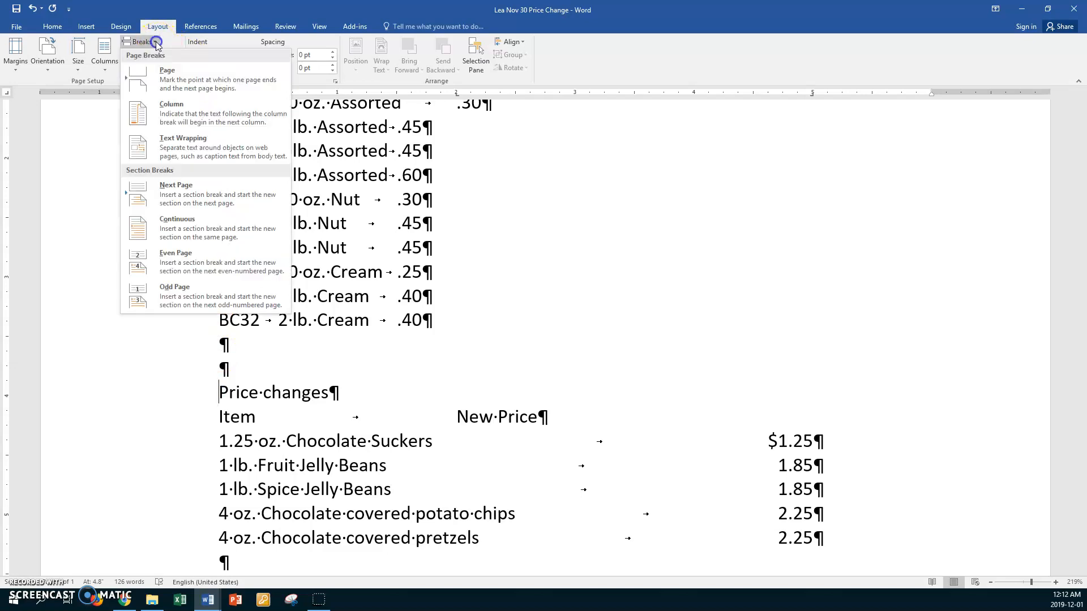
{"action": "left_click", "coordinate": [174, 176]}
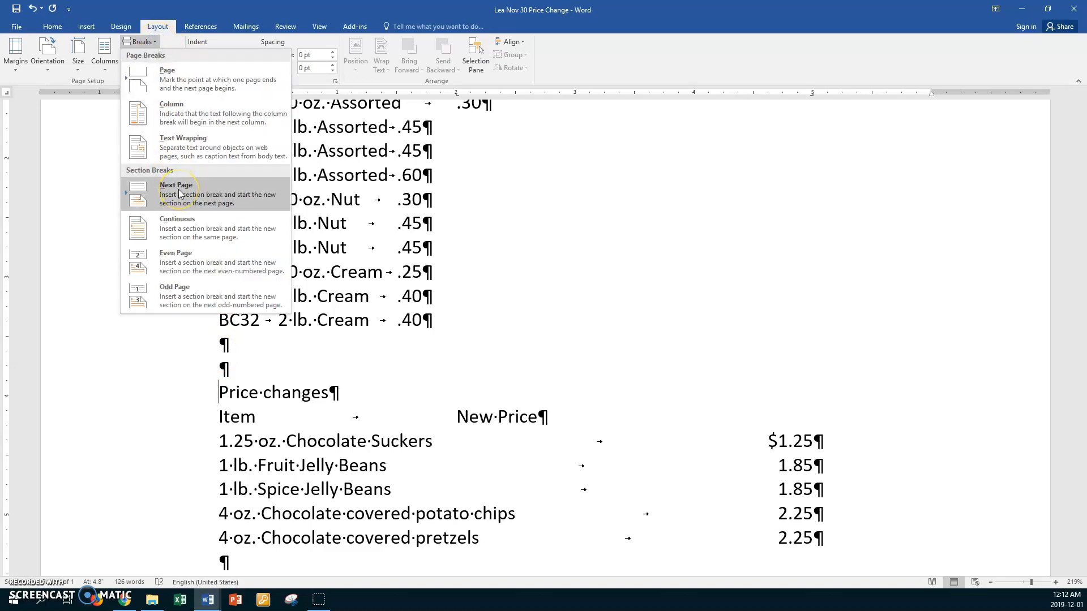
{"action": "left_click", "coordinate": [178, 189]}
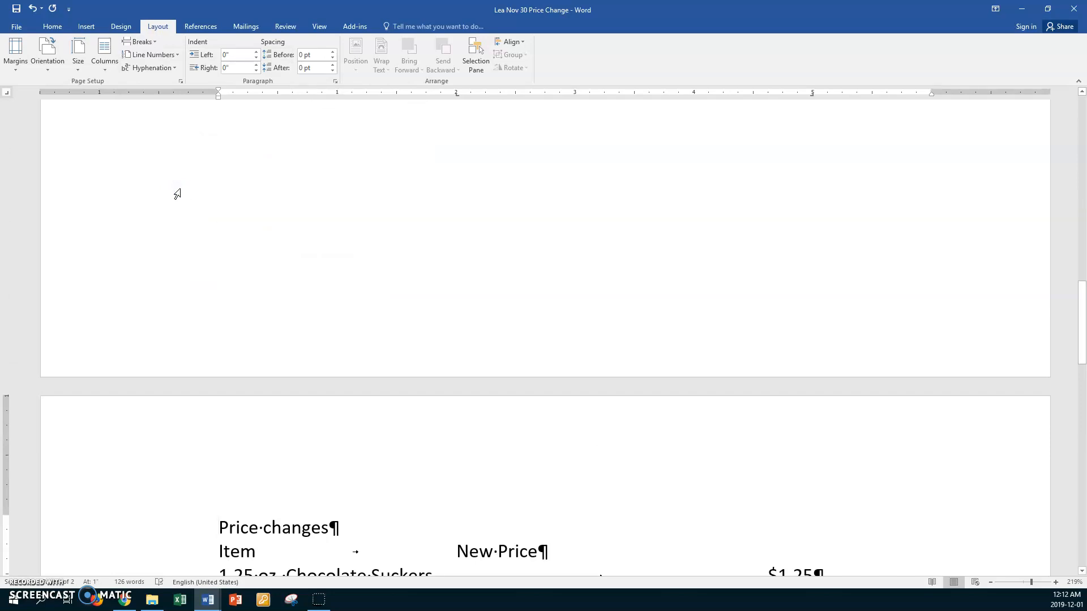
Display multiple pages at once and check the sections by placing the cursor in the intro paragraph and the box list.
{"action": "left_click", "coordinate": [315, 27]}
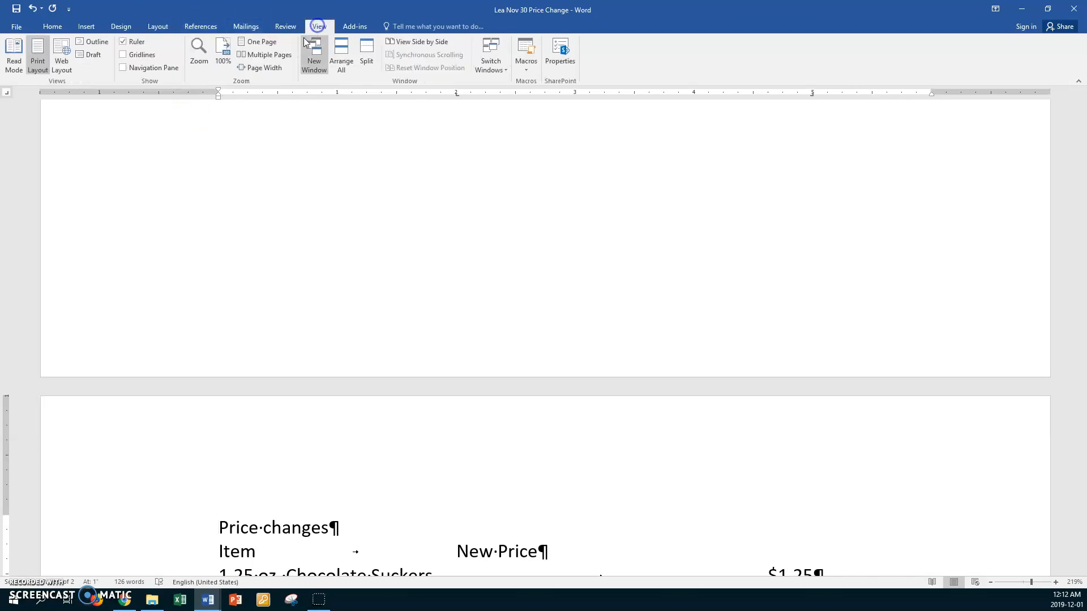
{"action": "left_click", "coordinate": [276, 52]}
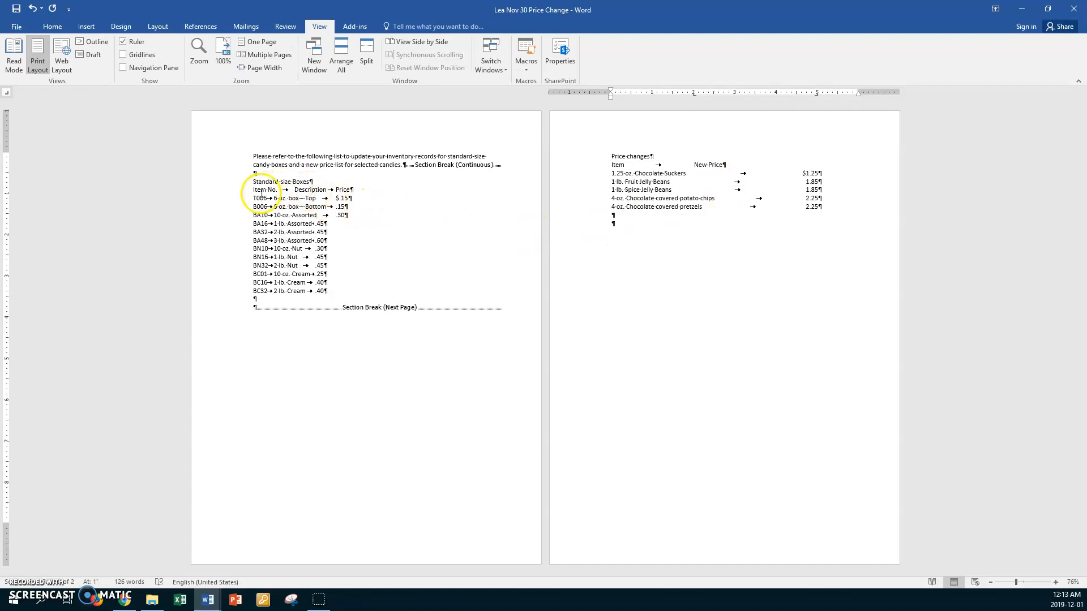
{"action": "left_click", "coordinate": [264, 215]}
{"action": "left_click", "coordinate": [331, 157]}
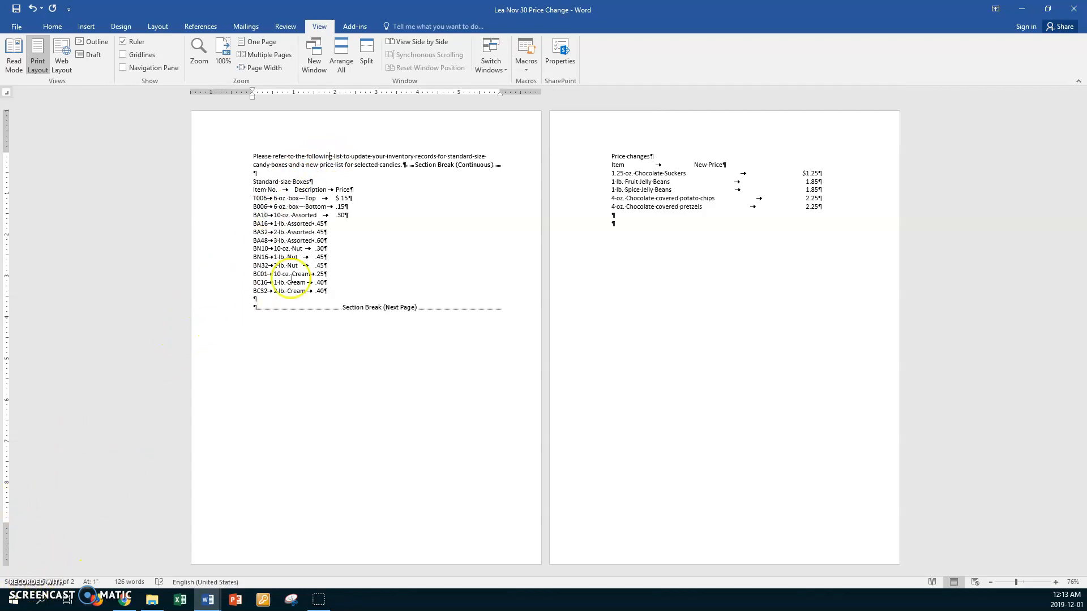
{"action": "left_click", "coordinate": [304, 255]}
Select the Standard-size Boxes list from its heading through the BC32 line and apply custom margins with 1.5" left to the selected sections.
{"action": "left_click_drag", "start_coordinate": [243, 181], "coordinate": [243, 294]}
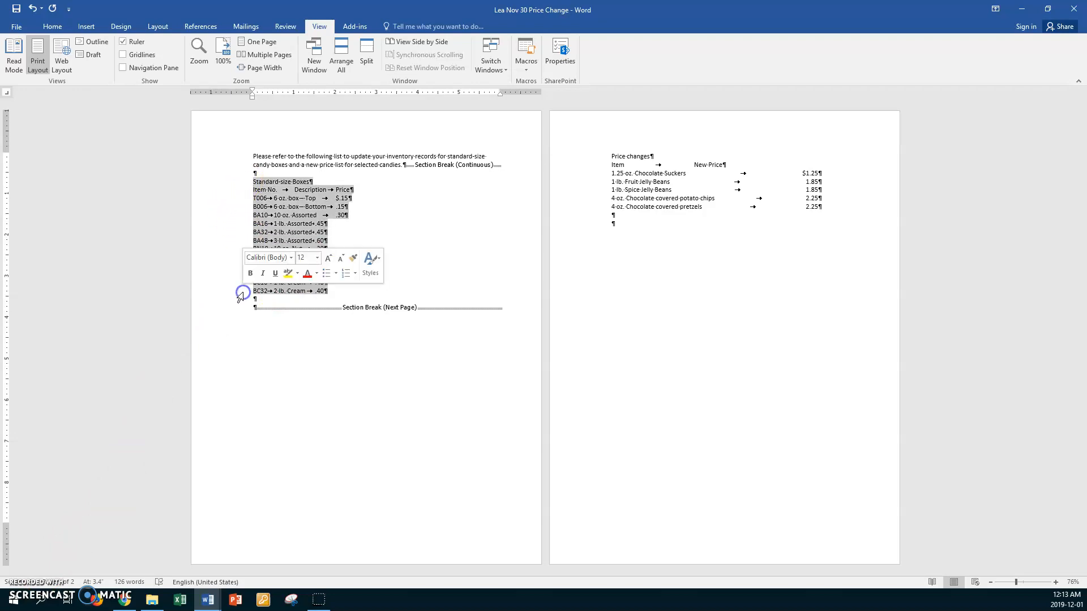
{"action": "left_click", "coordinate": [273, 68]}
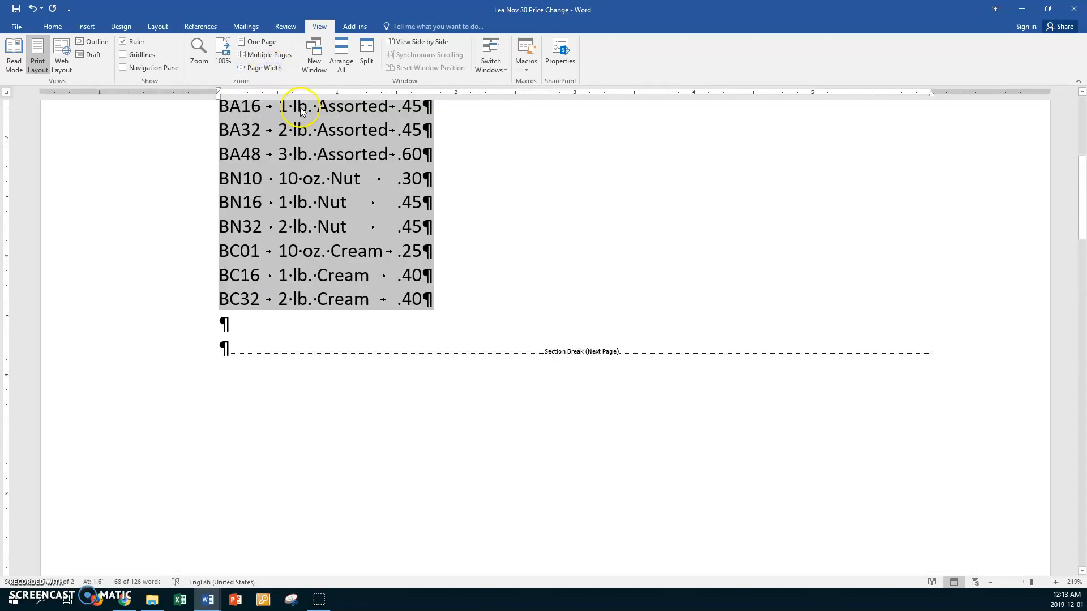
{"action": "scroll", "coordinate": [453, 213], "scroll_direction": "up", "scroll_amount": 5}
{"action": "scroll", "coordinate": [466, 213], "scroll_direction": "down", "scroll_amount": 3}
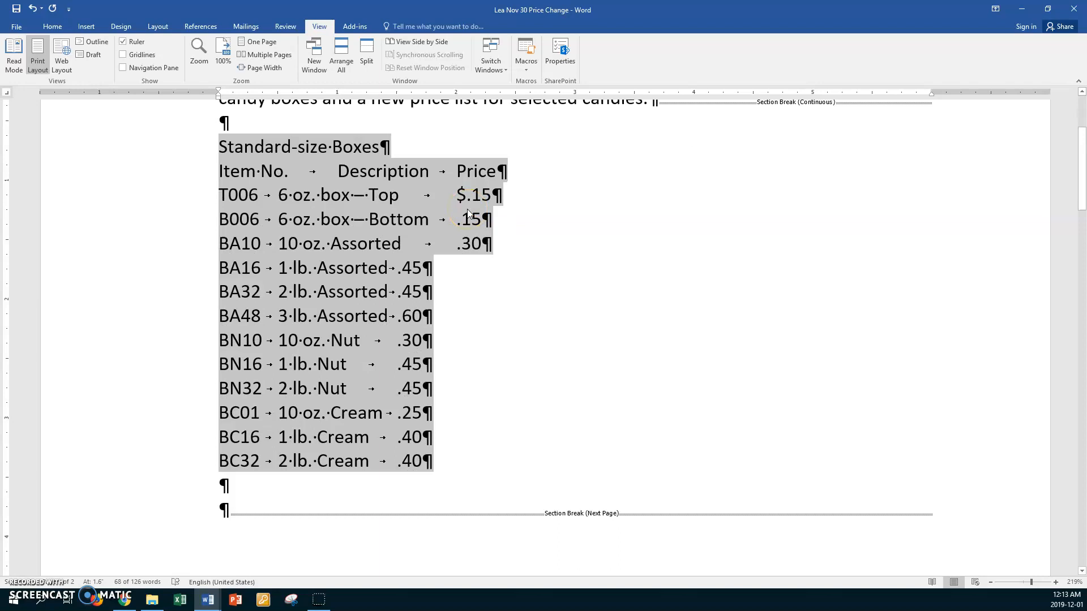
{"action": "left_click", "coordinate": [158, 26]}
{"action": "left_click", "coordinate": [16, 67]}
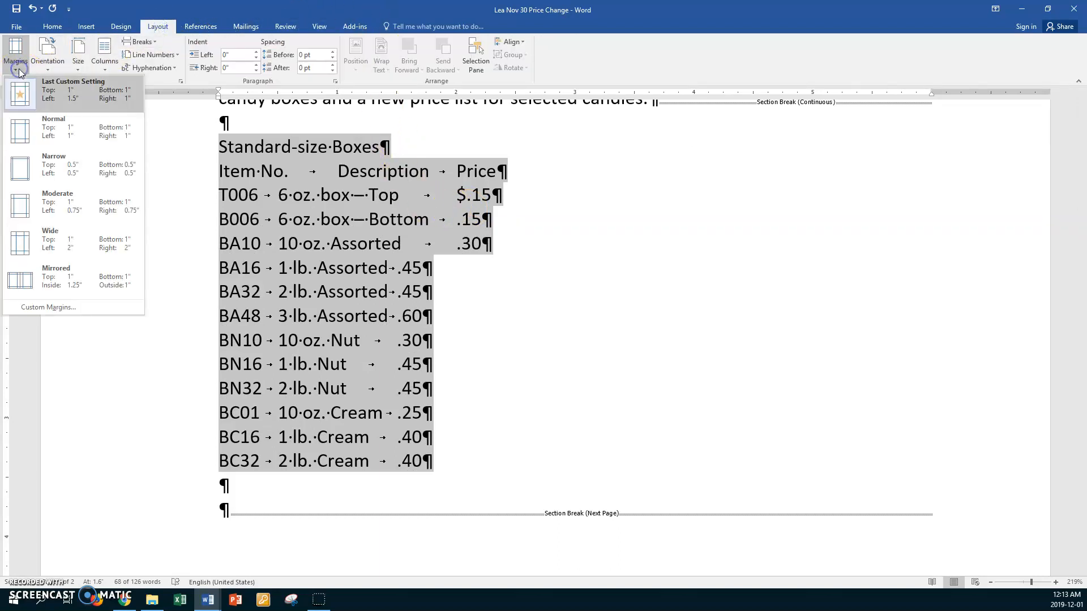
{"action": "left_click", "coordinate": [48, 306]}
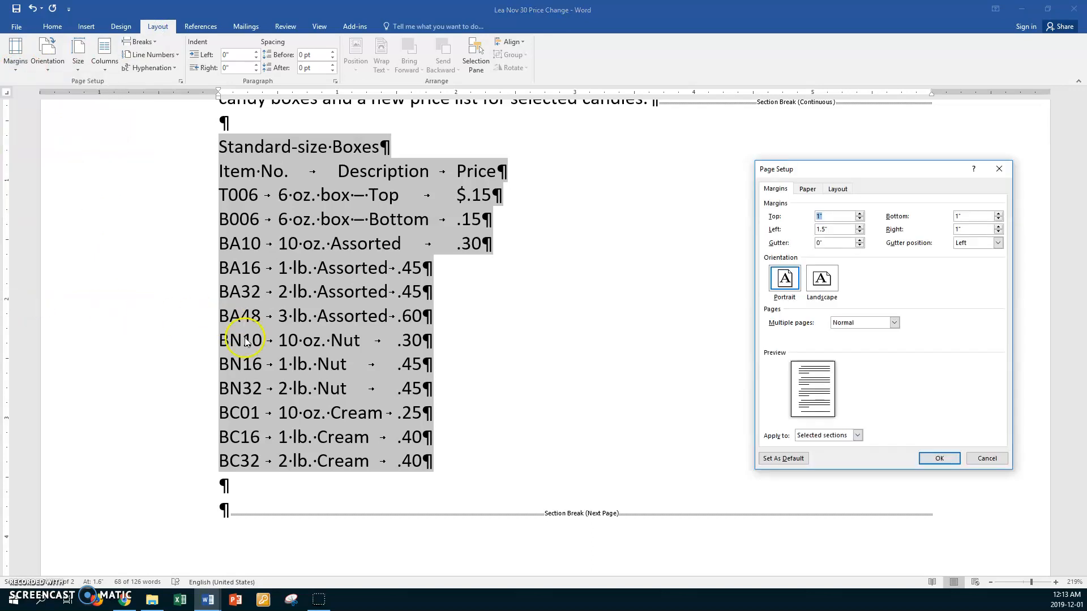
{"action": "left_click", "coordinate": [840, 229]}
{"action": "left_click", "coordinate": [933, 460]}
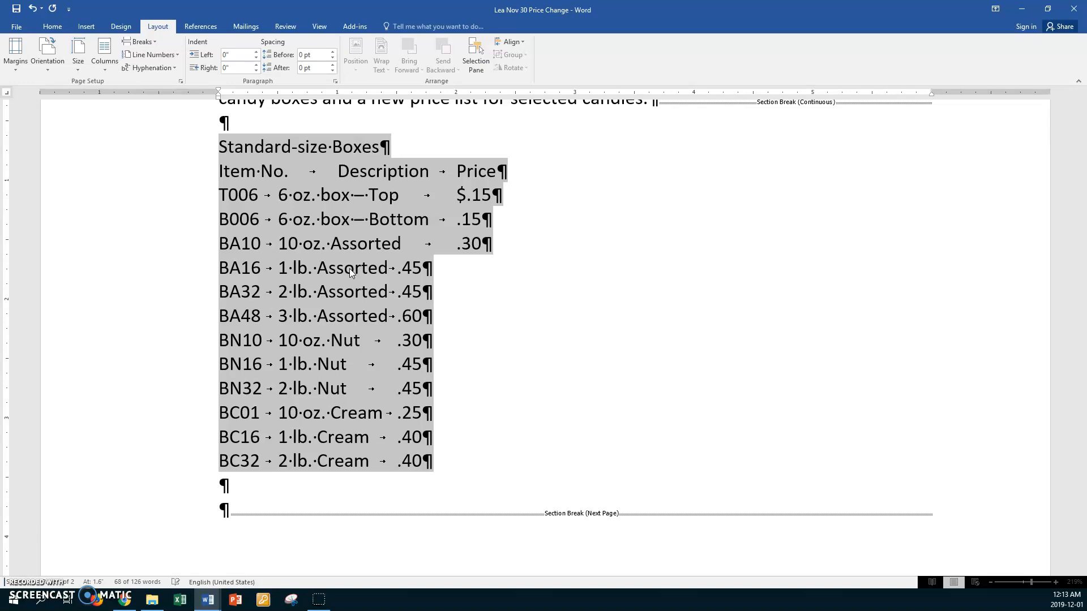
Set the line spacing of the selected Standard-size Boxes list to 1.5.
{"action": "key", "text": "ctrl+5"}
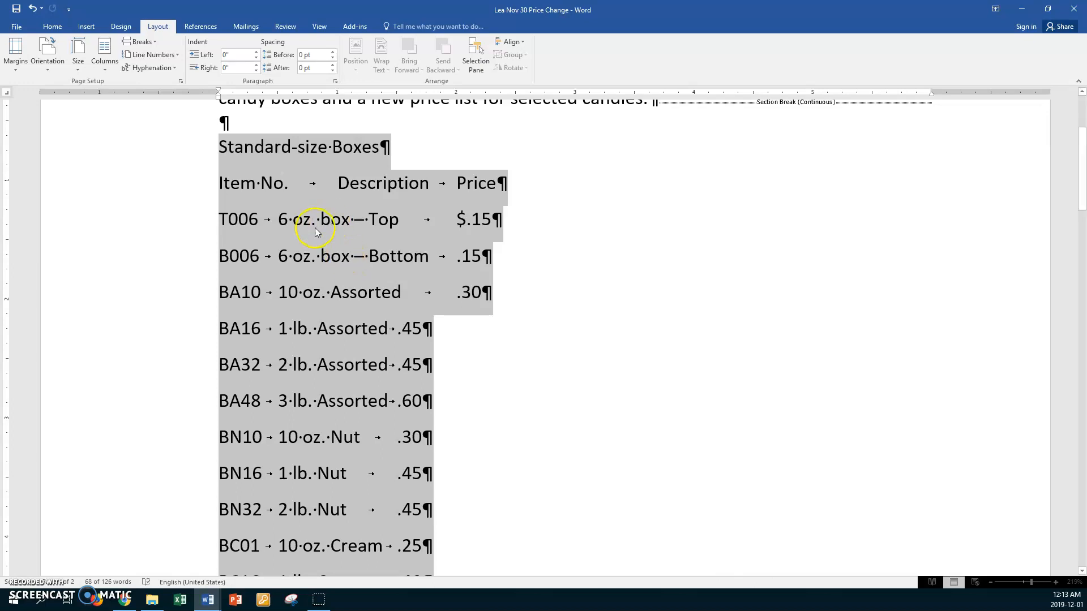
Set a right tab at 5" and a left tab at 2" for the lines from Item No. through BC32.
{"action": "left_click_drag", "start_coordinate": [199, 183], "coordinate": [194, 543]}
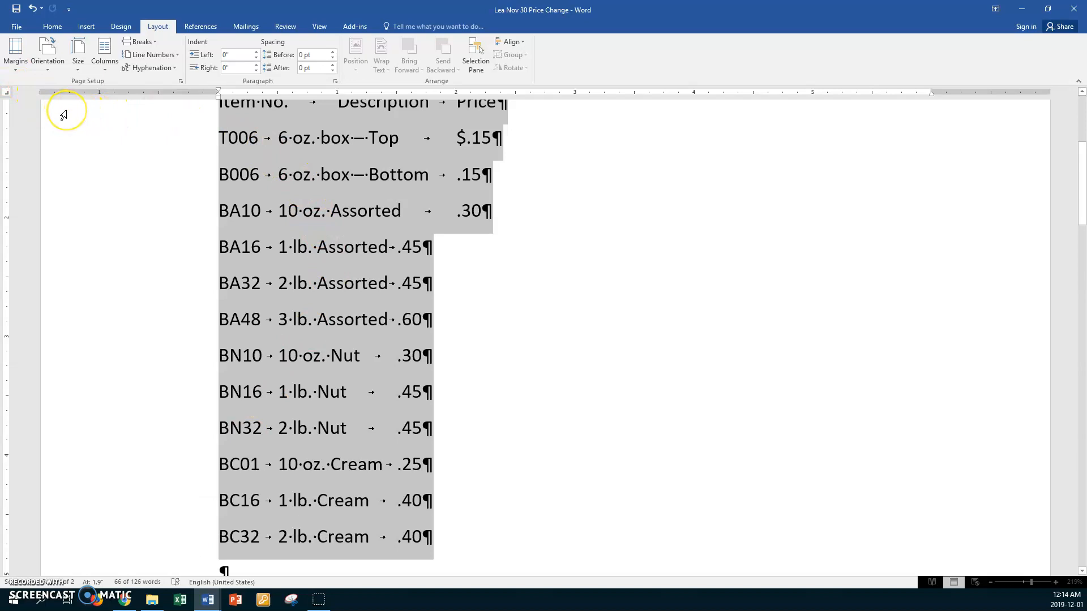
{"action": "left_click", "coordinate": [814, 94]}
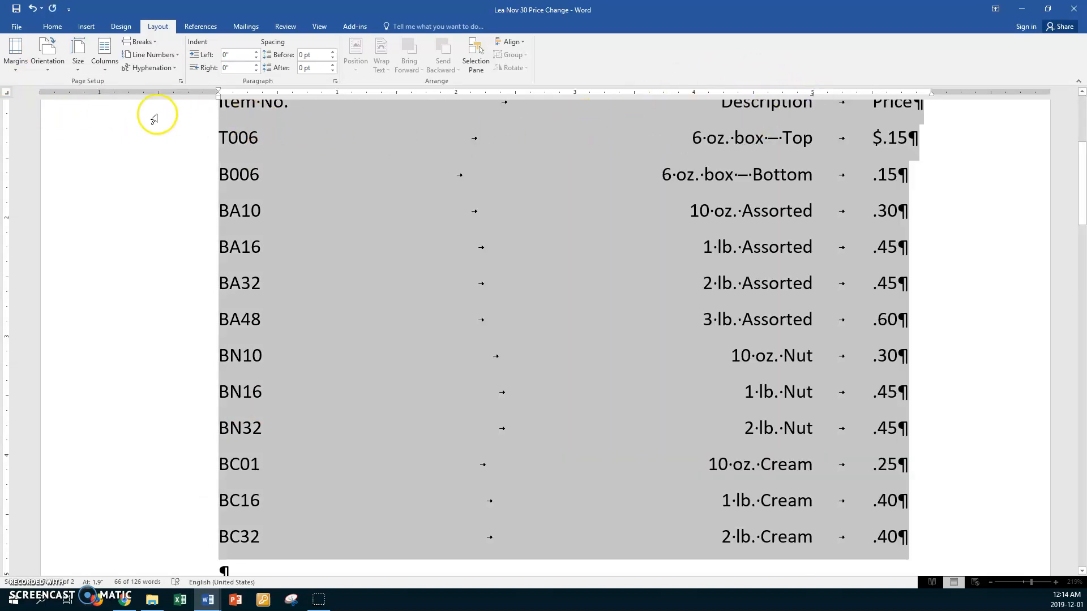
{"action": "left_click", "coordinate": [7, 96]}
{"action": "left_click", "coordinate": [7, 96]}
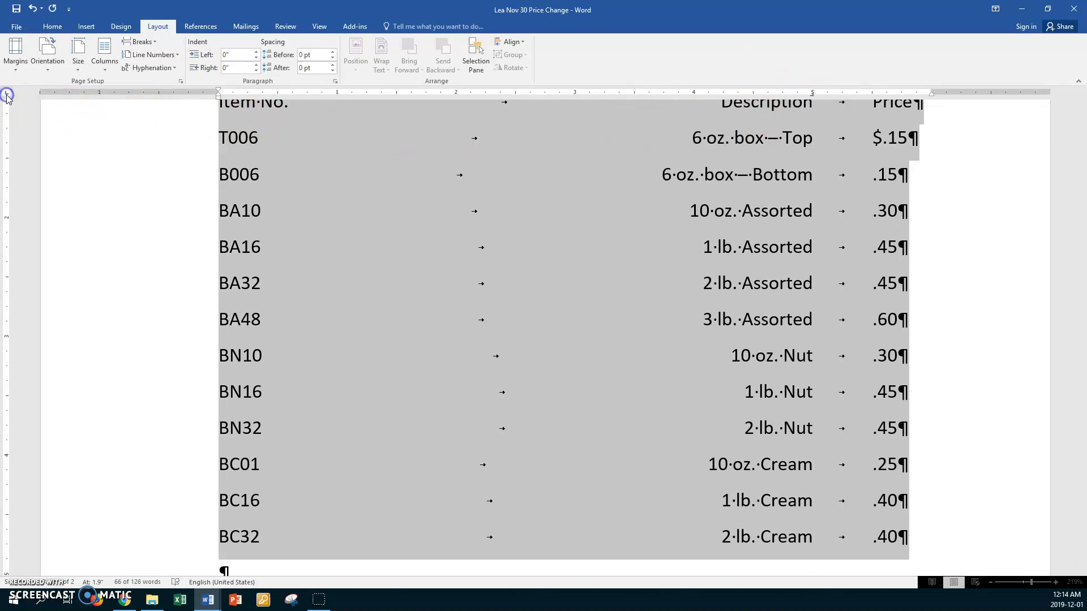
{"action": "left_click", "coordinate": [455, 94]}
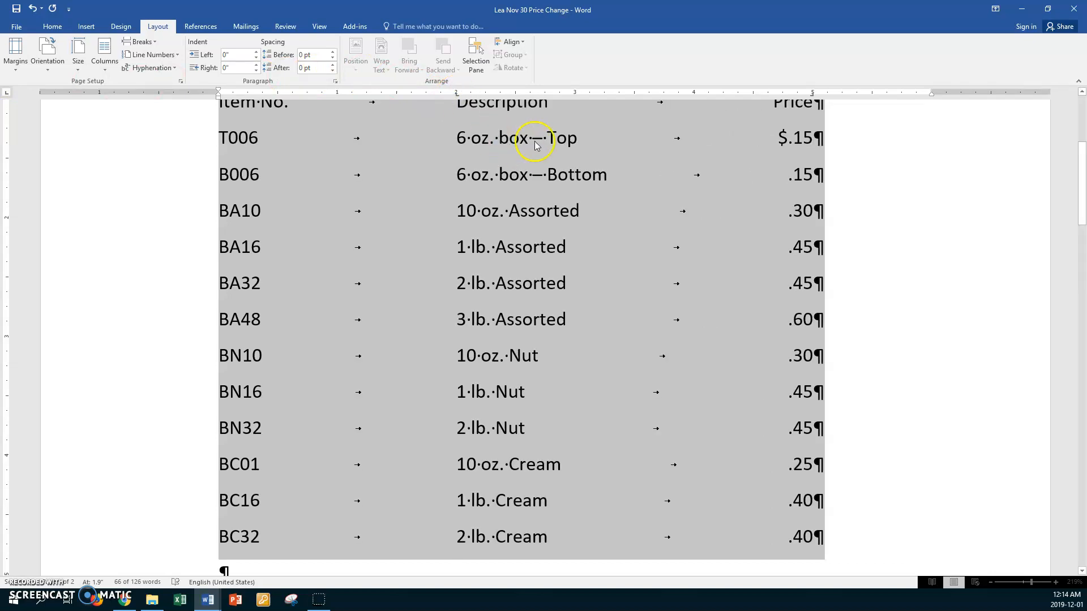
Make the column heading line with Item No., Description and Price bold.
{"action": "scroll", "coordinate": [549, 136], "scroll_direction": "up", "scroll_amount": 4}
{"action": "scroll", "coordinate": [549, 136], "scroll_direction": "down", "scroll_amount": 3}
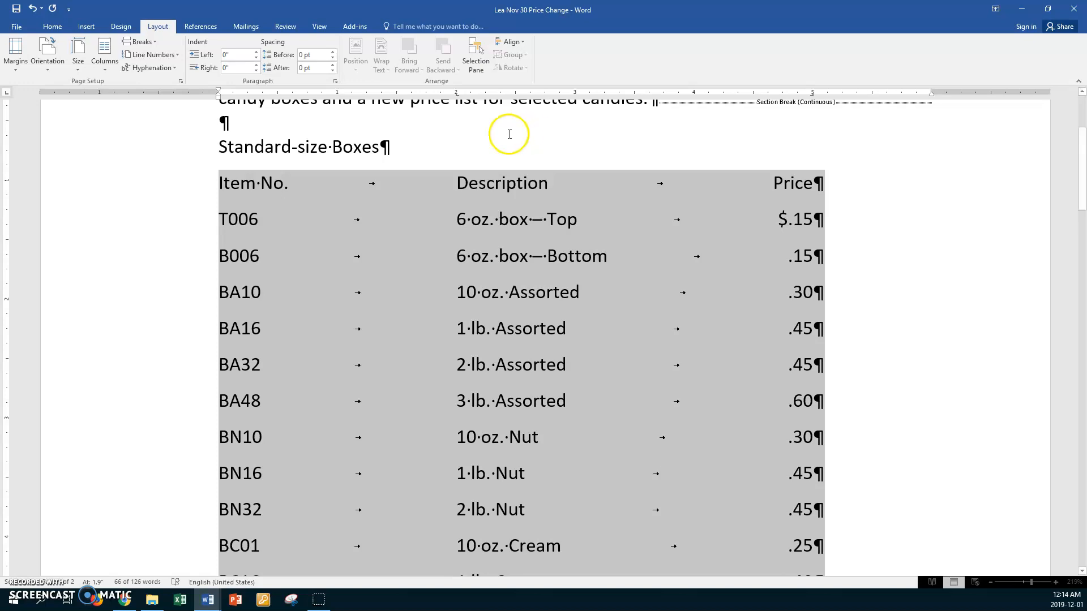
{"action": "left_click", "coordinate": [184, 188]}
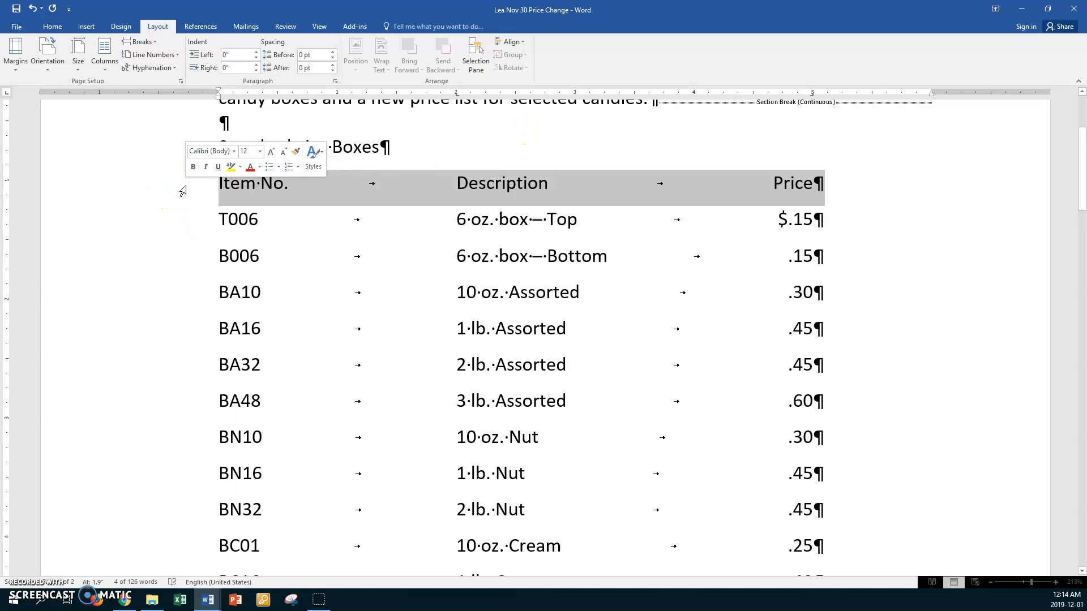
{"action": "key", "text": "ctrl+b"}
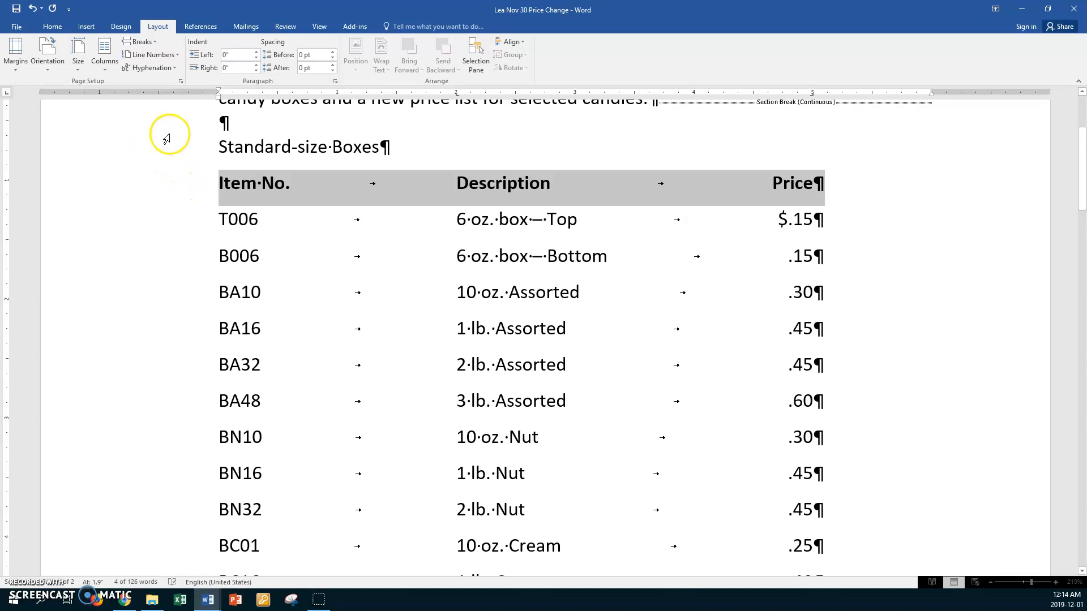
Format the "Standard-size Boxes" heading as bold with a 14 pt font size.
{"action": "left_click", "coordinate": [183, 148]}
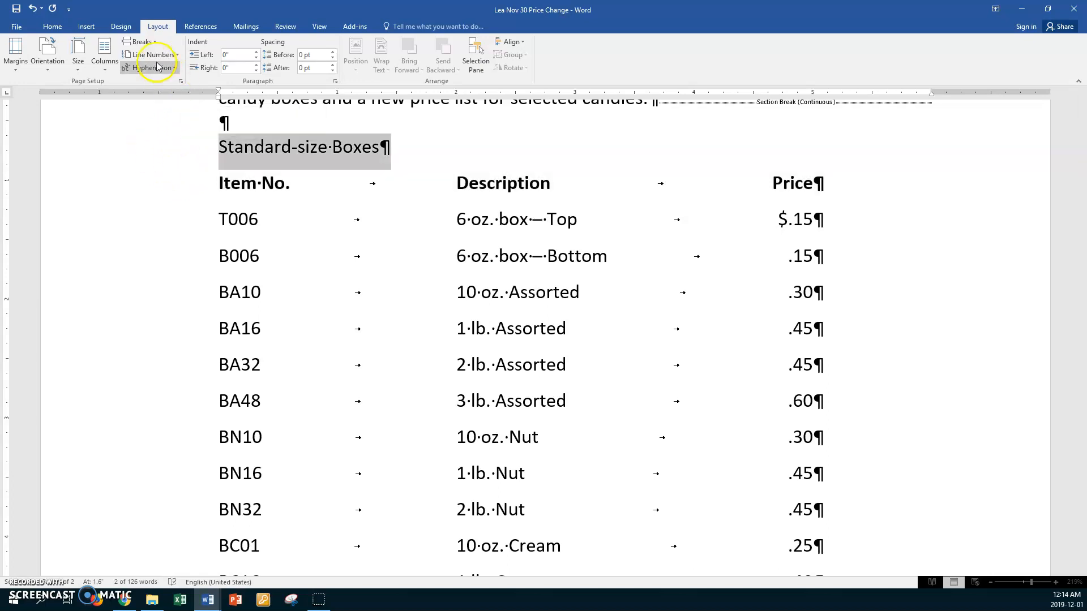
{"action": "left_click", "coordinate": [53, 26]}
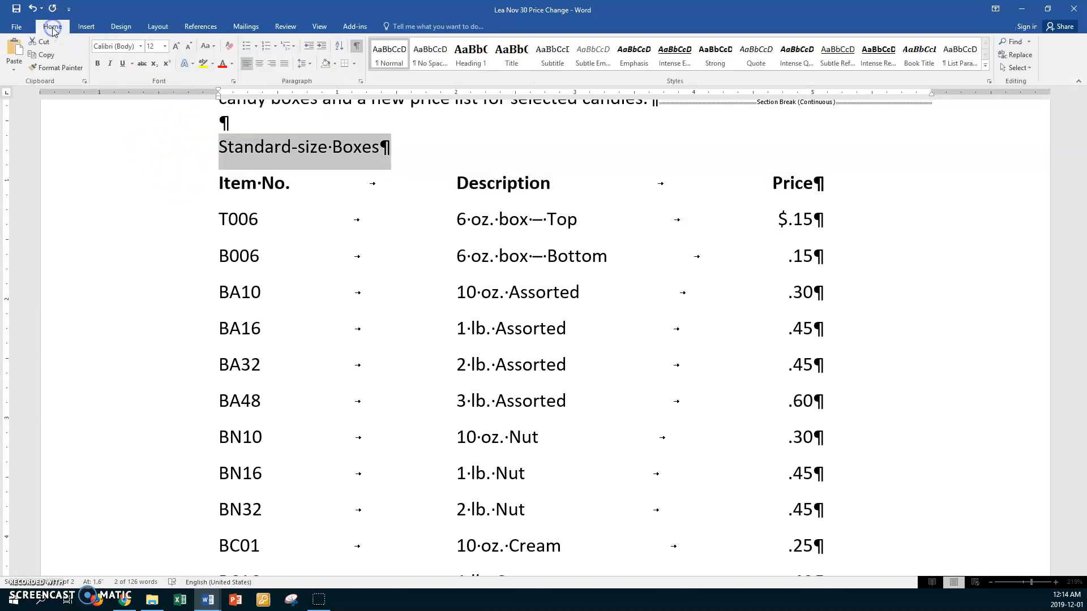
{"action": "left_click", "coordinate": [98, 63]}
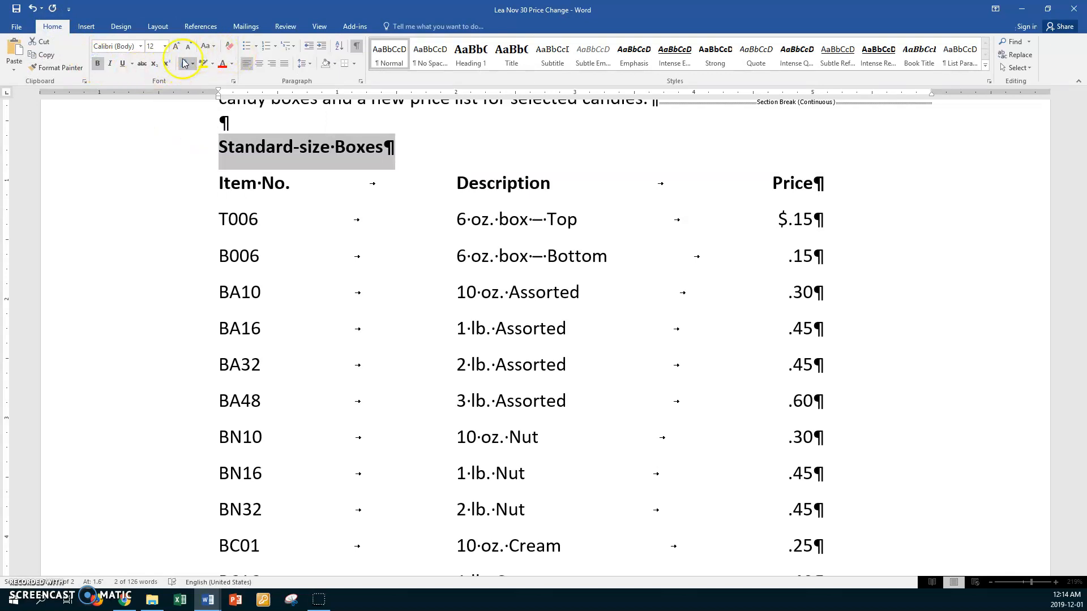
{"action": "left_click", "coordinate": [165, 46]}
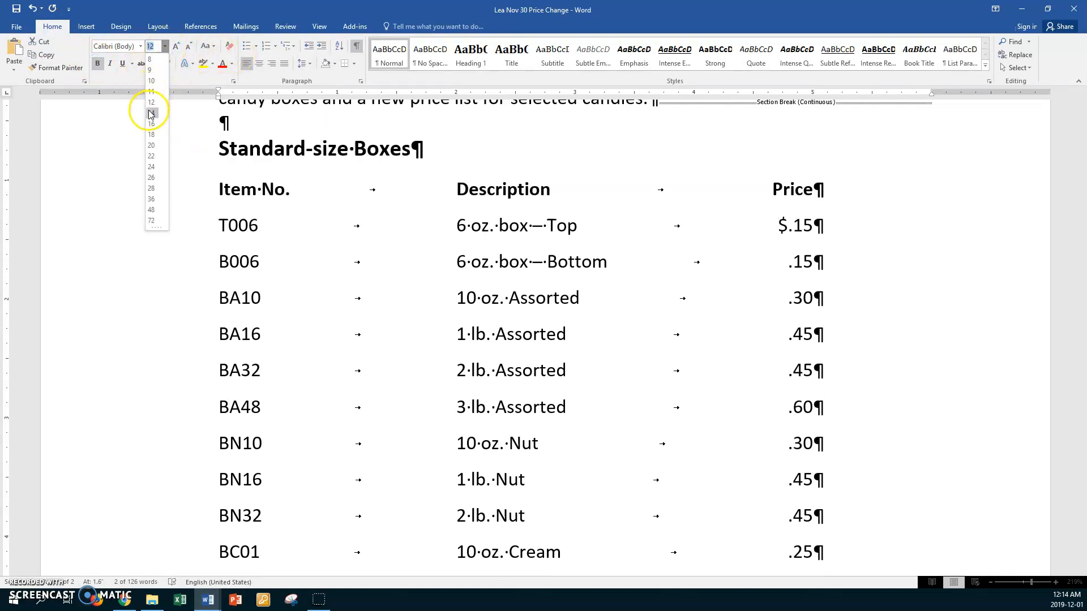
{"action": "left_click", "coordinate": [151, 114]}
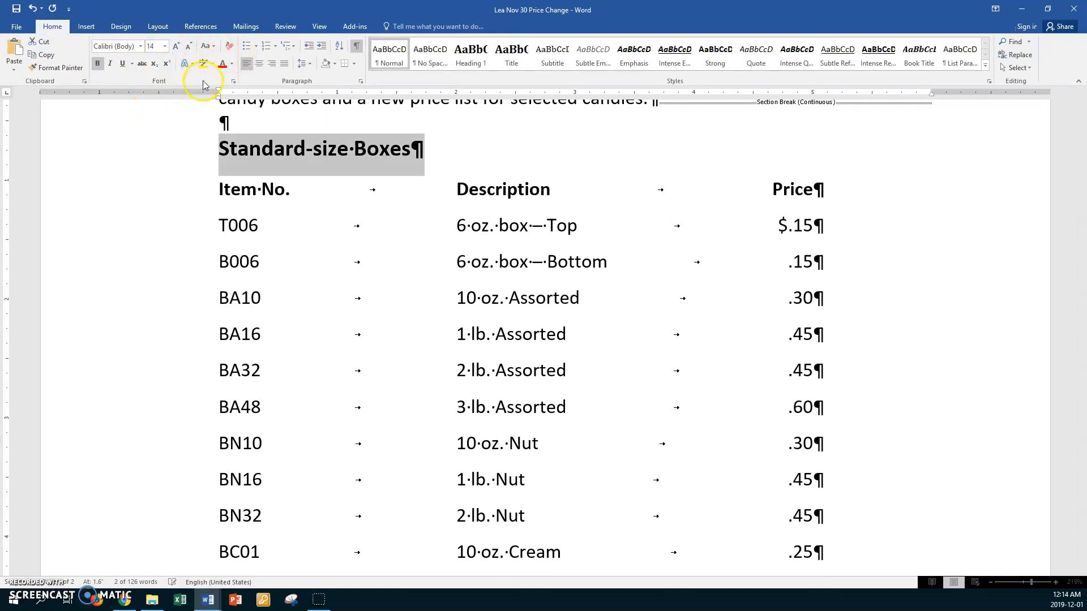
Center the "Standard-size Boxes" heading and apply the Small caps font effect.
{"action": "left_click", "coordinate": [258, 64]}
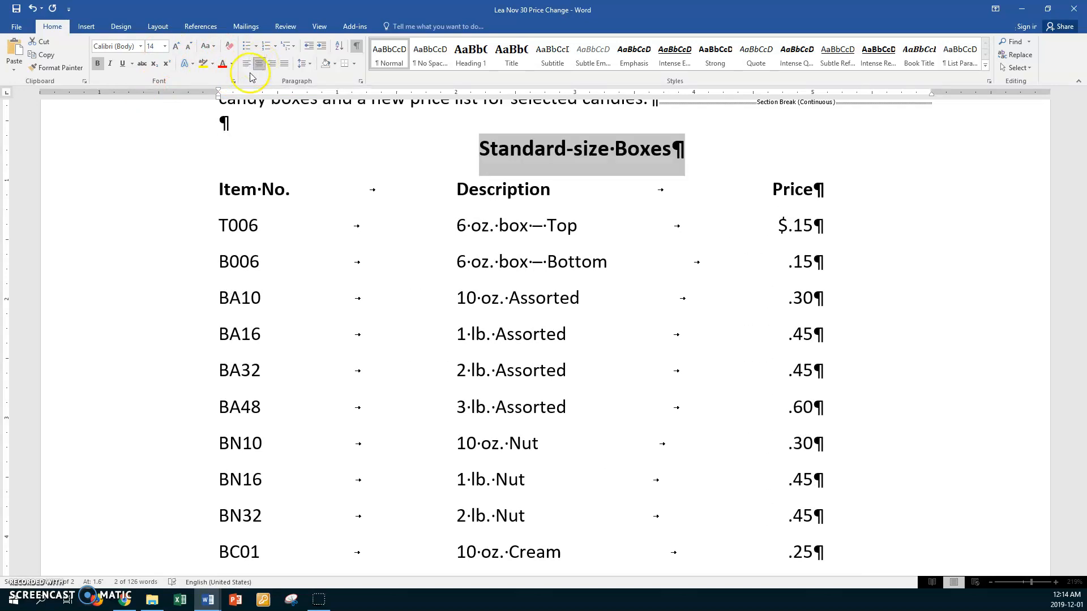
{"action": "left_click", "coordinate": [233, 83]}
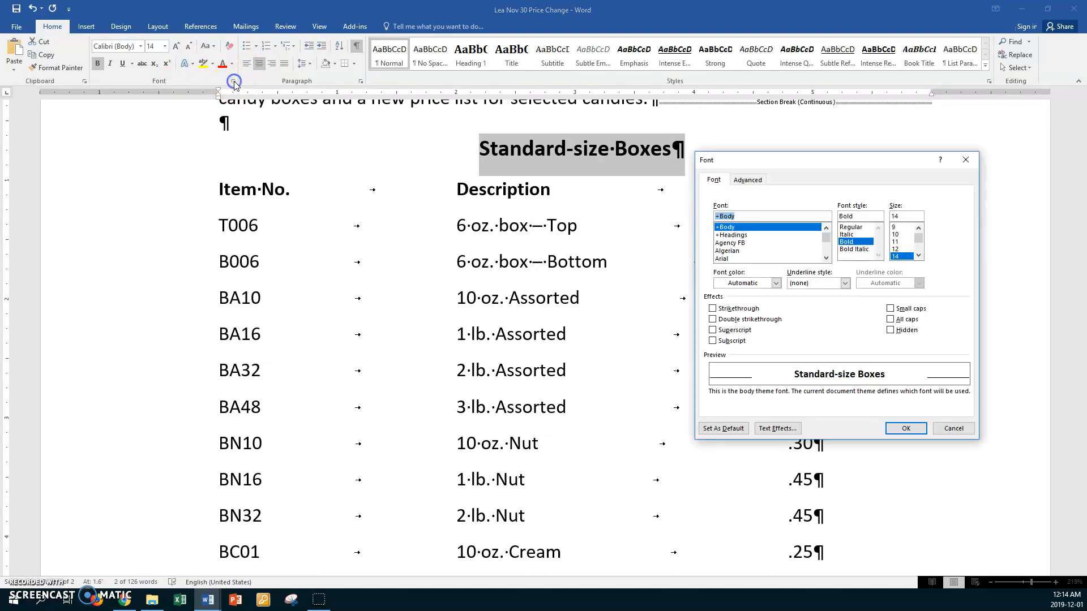
{"action": "left_click", "coordinate": [892, 309]}
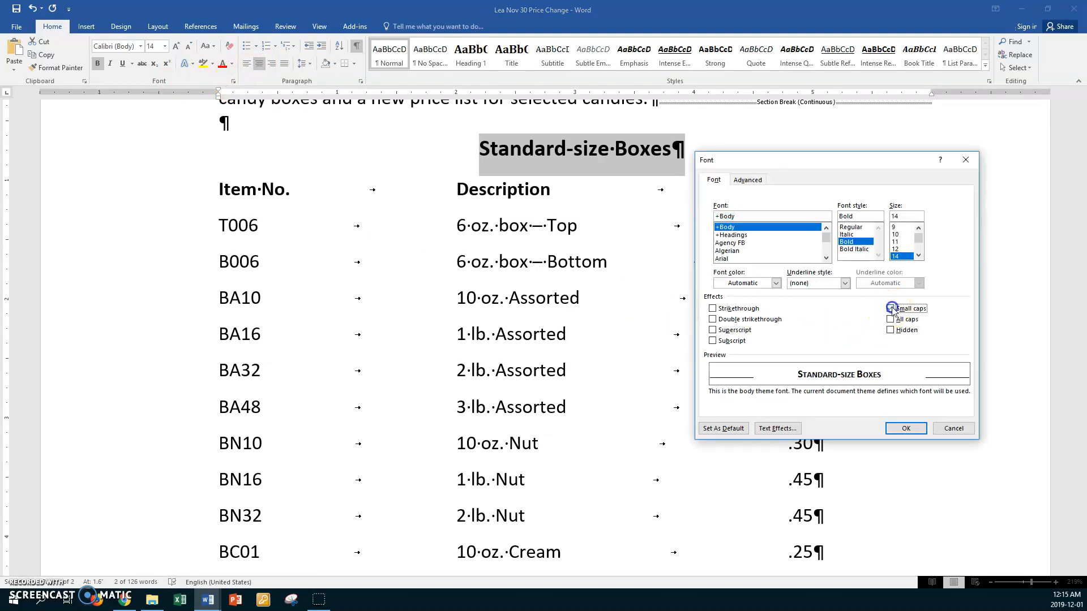
{"action": "left_click", "coordinate": [906, 428]}
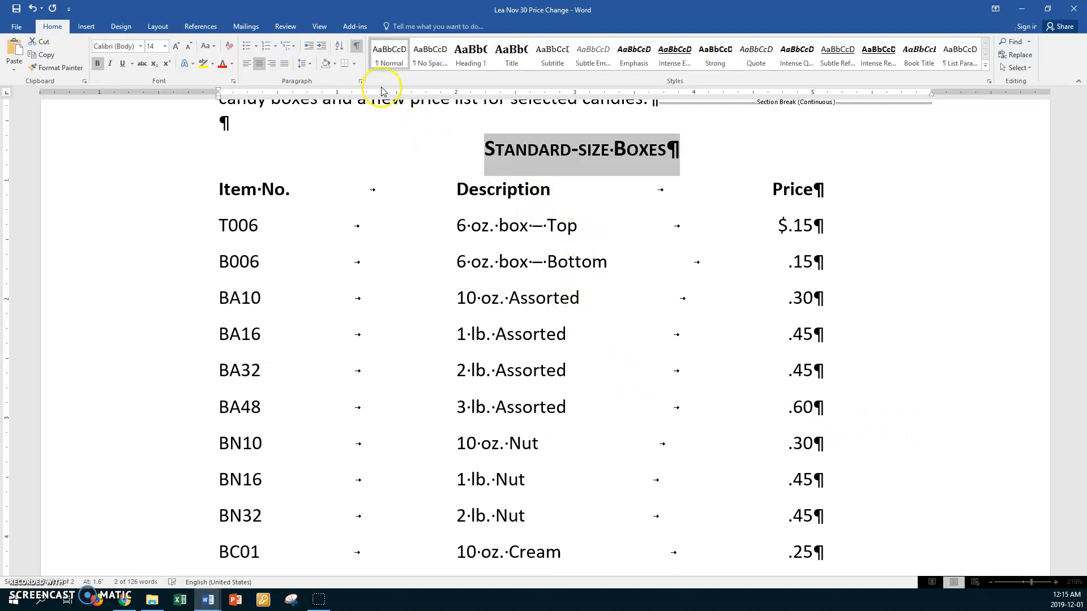
Set the spacing before the "Standard-size Boxes" heading to 24 pt.
{"action": "left_click", "coordinate": [361, 81]}
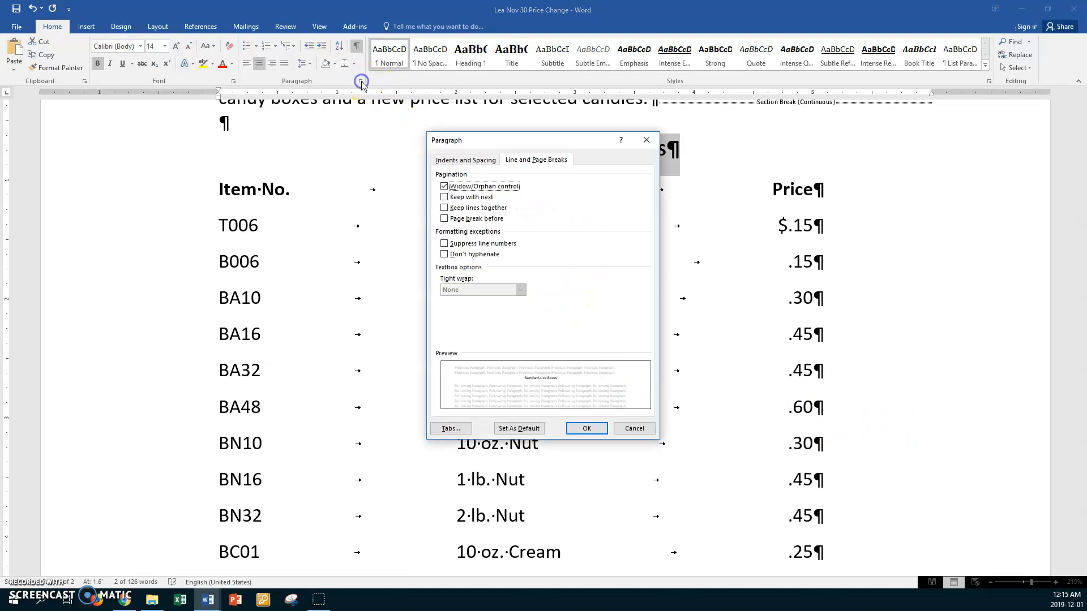
{"action": "left_click", "coordinate": [456, 160]}
{"action": "left_click_drag", "start_coordinate": [489, 304], "coordinate": [458, 304]}
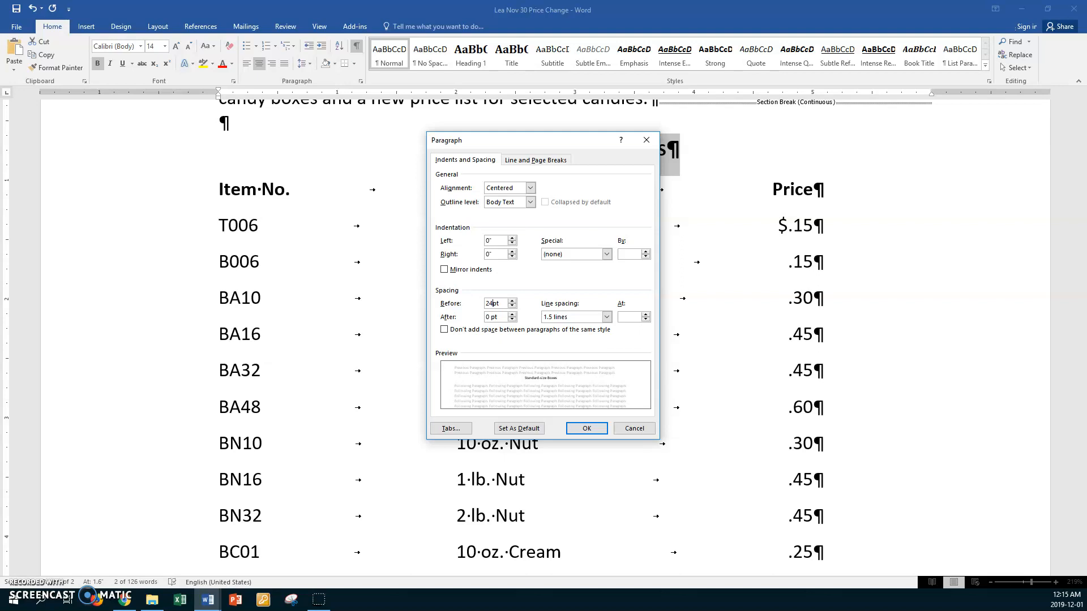
{"action": "left_click", "coordinate": [574, 429]}
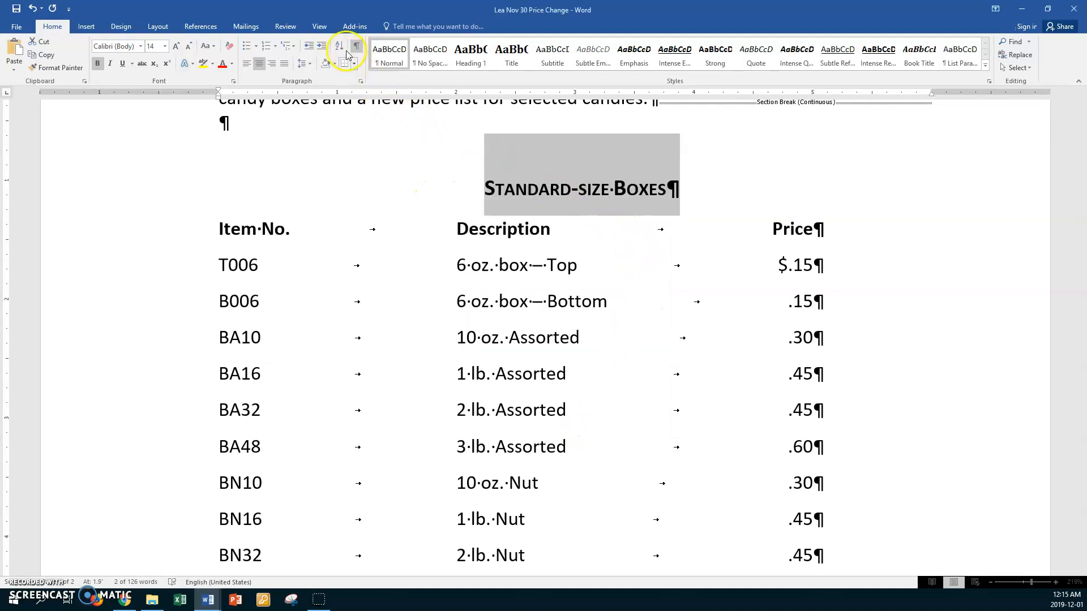
Show multiple pages at once and place the insertion point before the opening "Please refer" paragraph.
{"action": "left_click", "coordinate": [319, 27]}
{"action": "left_click", "coordinate": [282, 55]}
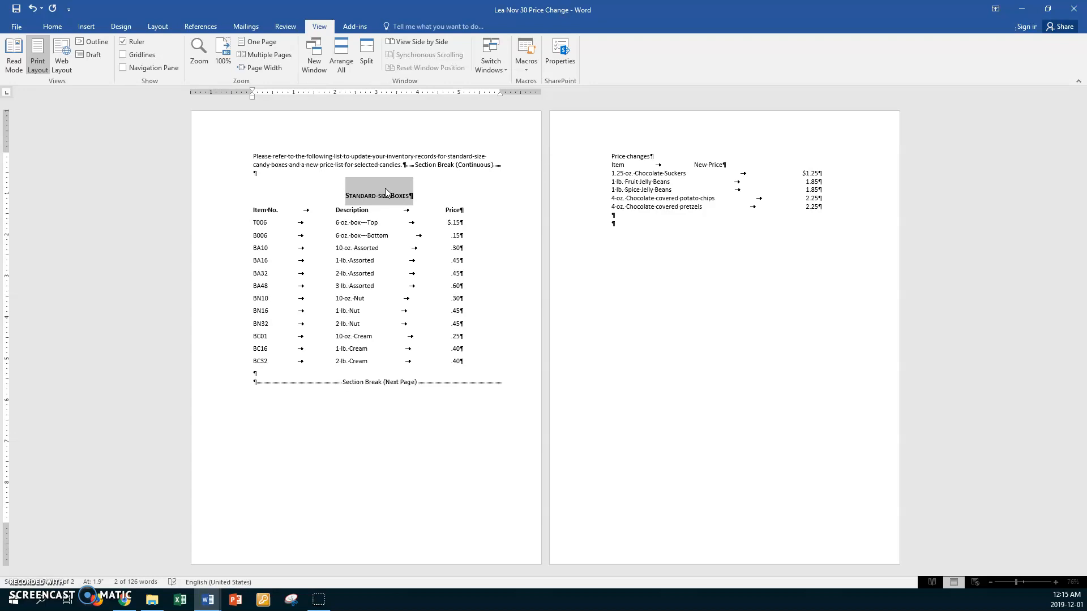
{"action": "left_click", "coordinate": [252, 154]}
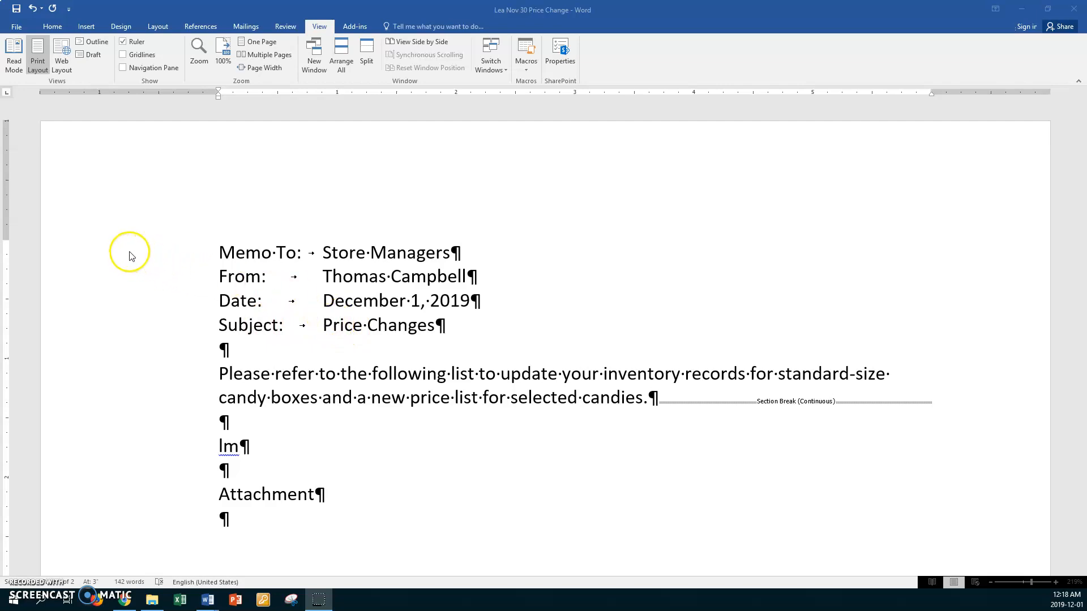
Review the memo heading lines and their tab stop, the reference initials and the Attachment notation.
{"action": "left_click", "coordinate": [216, 254]}
{"action": "left_click_drag", "start_coordinate": [206, 259], "coordinate": [199, 324]}
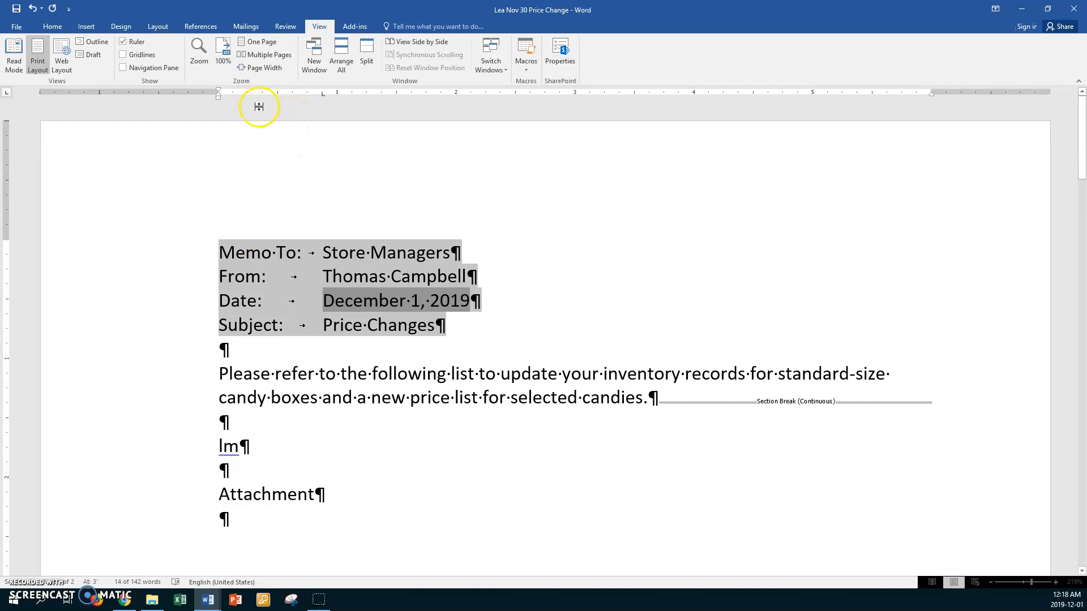
{"action": "left_click", "coordinate": [322, 96]}
{"action": "left_click", "coordinate": [224, 445]}
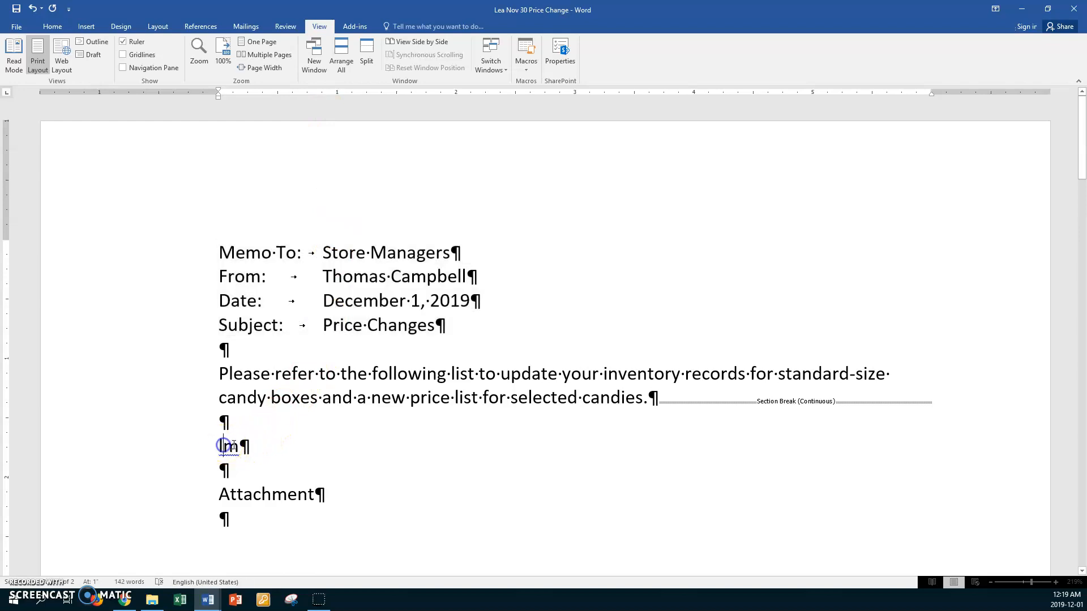
{"action": "left_click", "coordinate": [252, 495]}
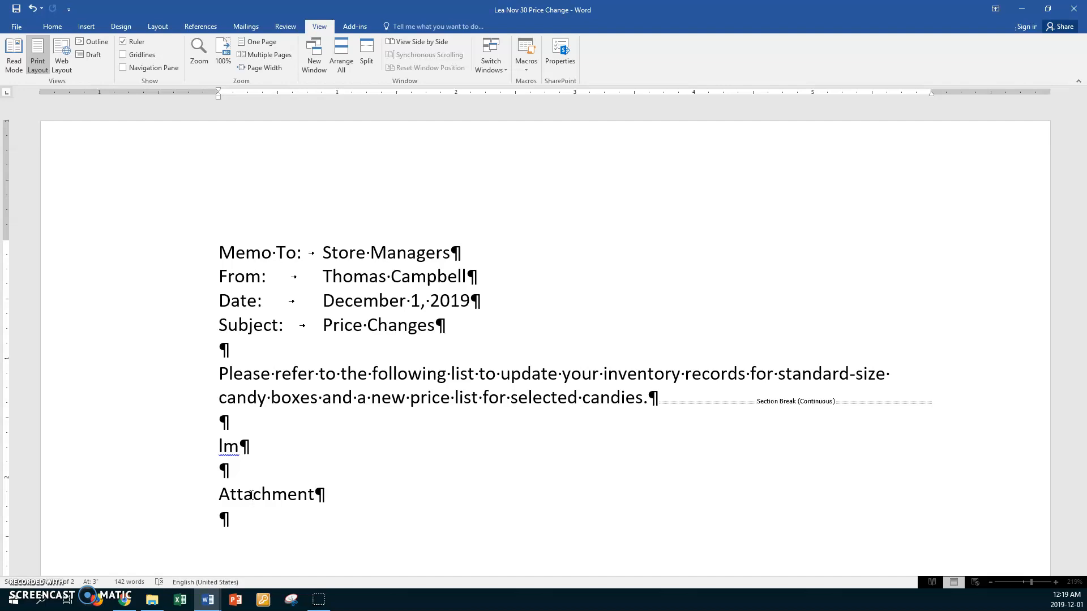
Copy the formatting of the "Standard-size Boxes" heading to the "Price changes" heading with Format Painter.
{"action": "scroll", "coordinate": [543, 339], "scroll_direction": "down", "scroll_amount": 3}
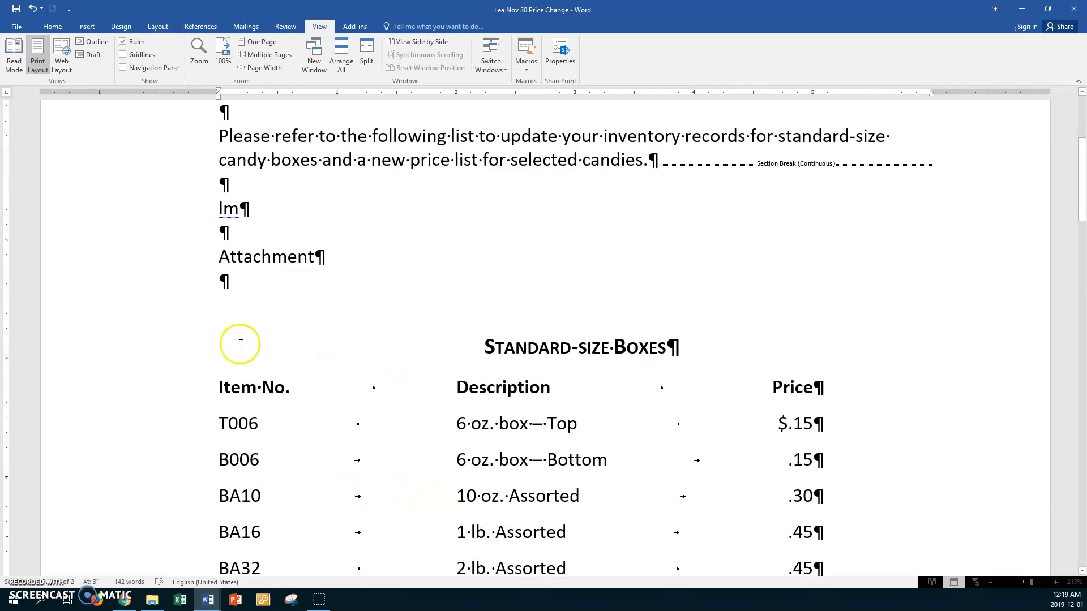
{"action": "left_click", "coordinate": [187, 349]}
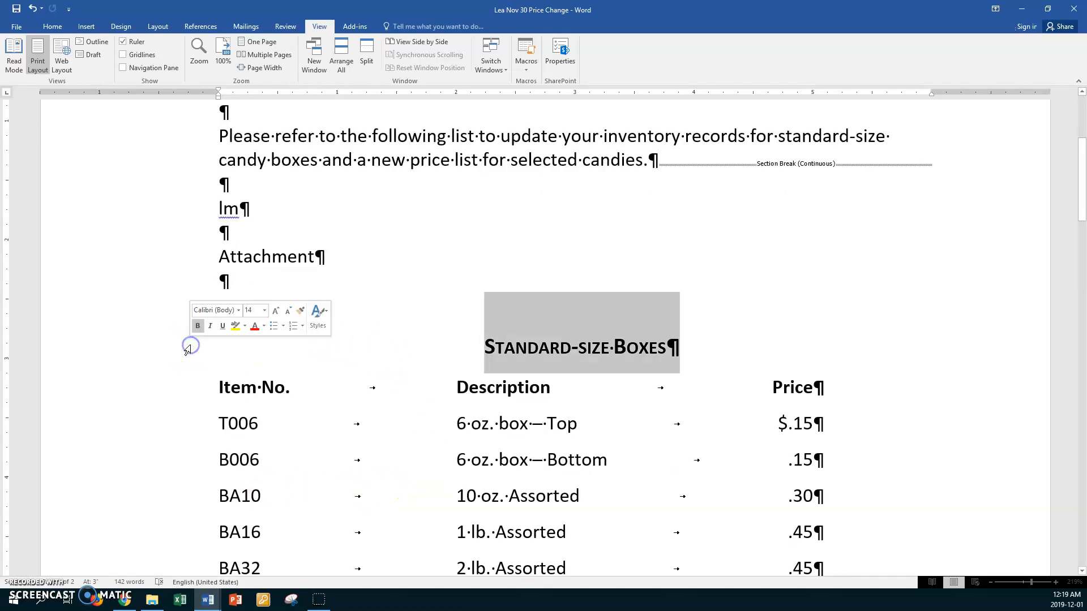
{"action": "left_click", "coordinate": [53, 27]}
{"action": "left_click", "coordinate": [57, 67]}
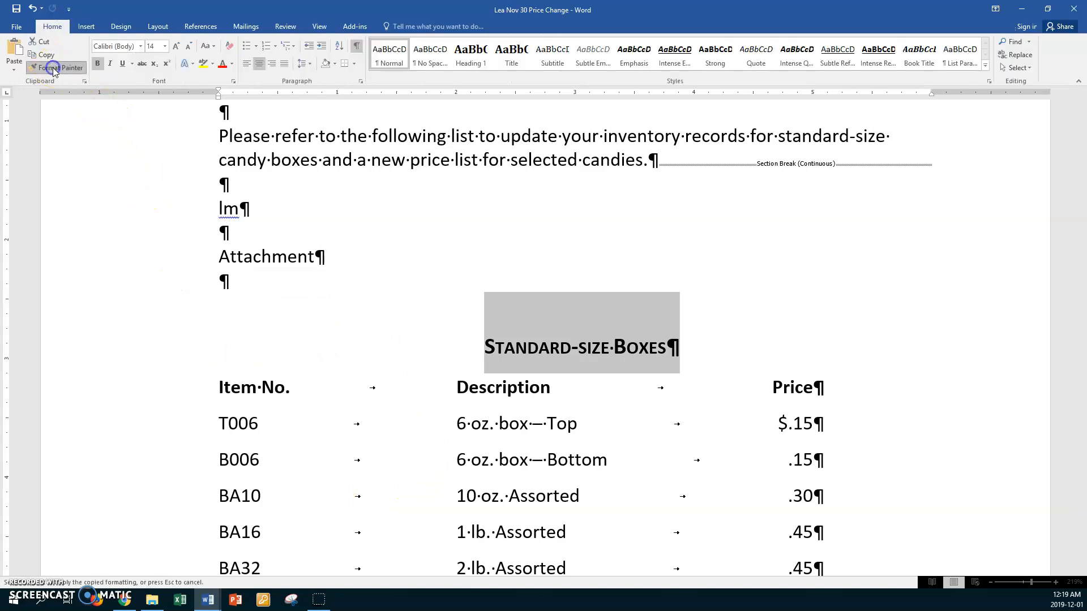
{"action": "scroll", "coordinate": [262, 322], "scroll_direction": "down", "scroll_amount": 10}
{"action": "scroll", "coordinate": [262, 323], "scroll_direction": "up", "scroll_amount": 2}
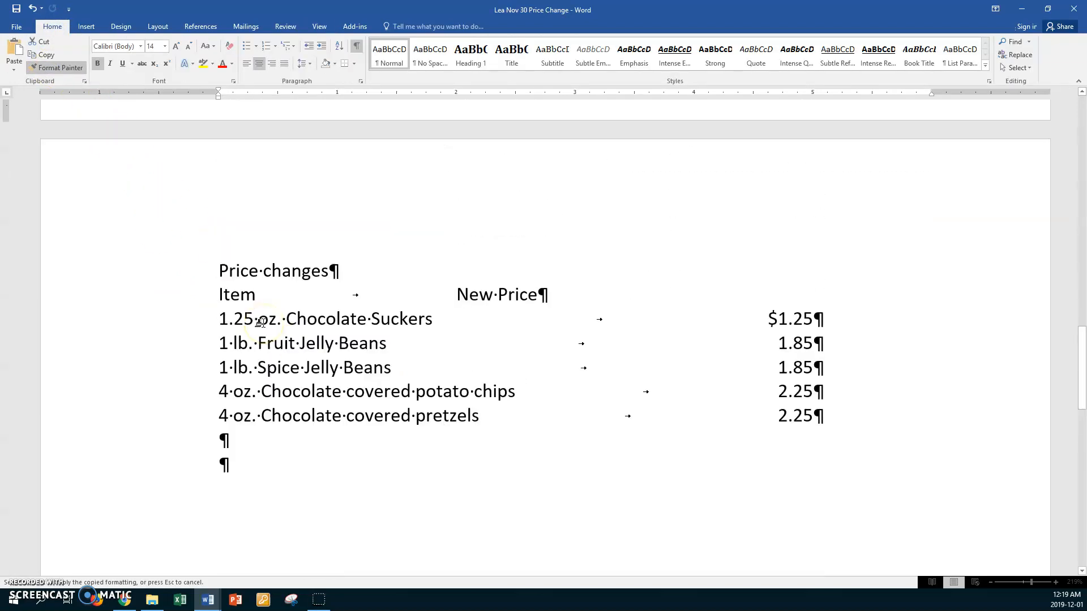
{"action": "left_click", "coordinate": [191, 271]}
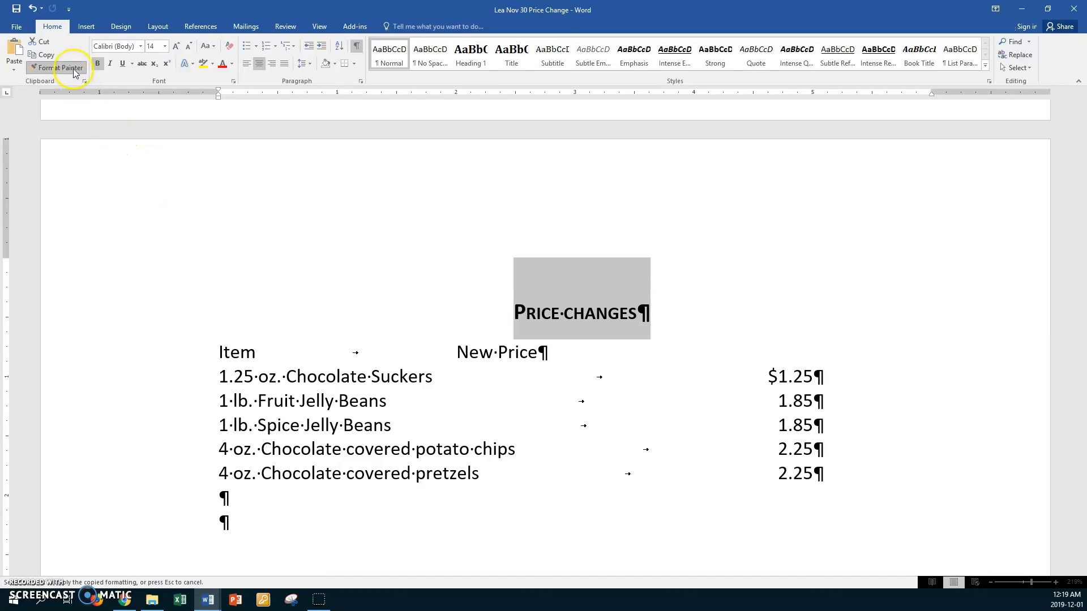
{"action": "left_click", "coordinate": [52, 67]}
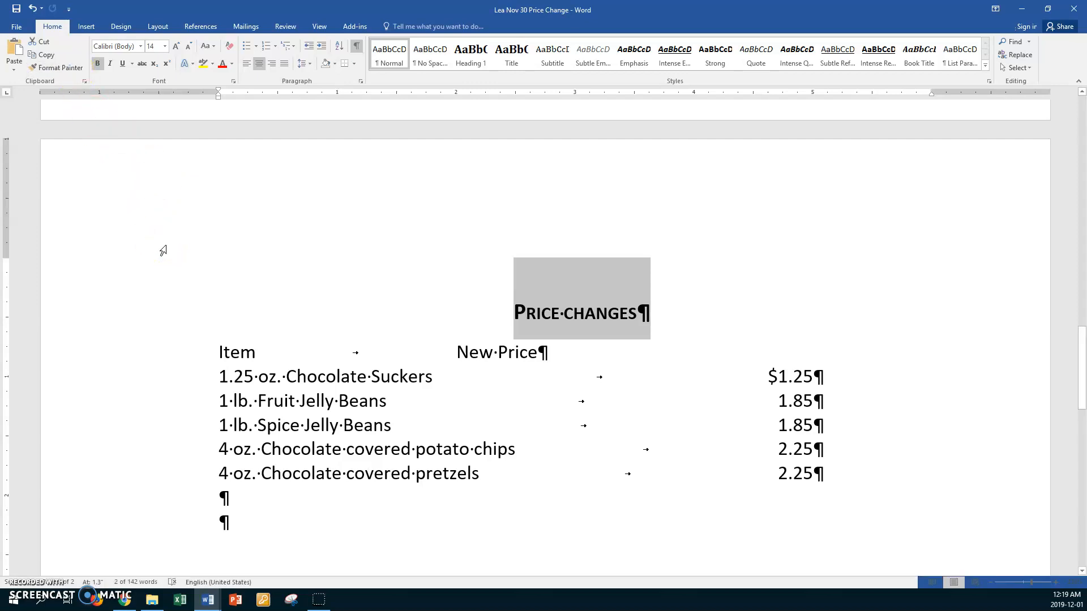
Set the left margin of the "Price changes" section to 1", applied to this section only.
{"action": "left_click", "coordinate": [215, 352]}
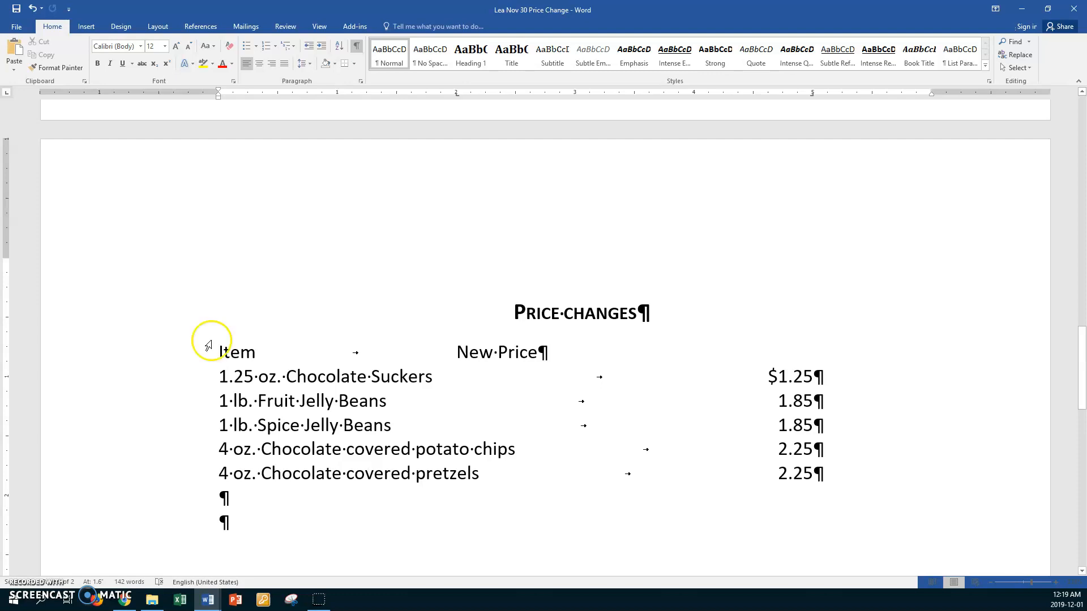
{"action": "left_click", "coordinate": [157, 27]}
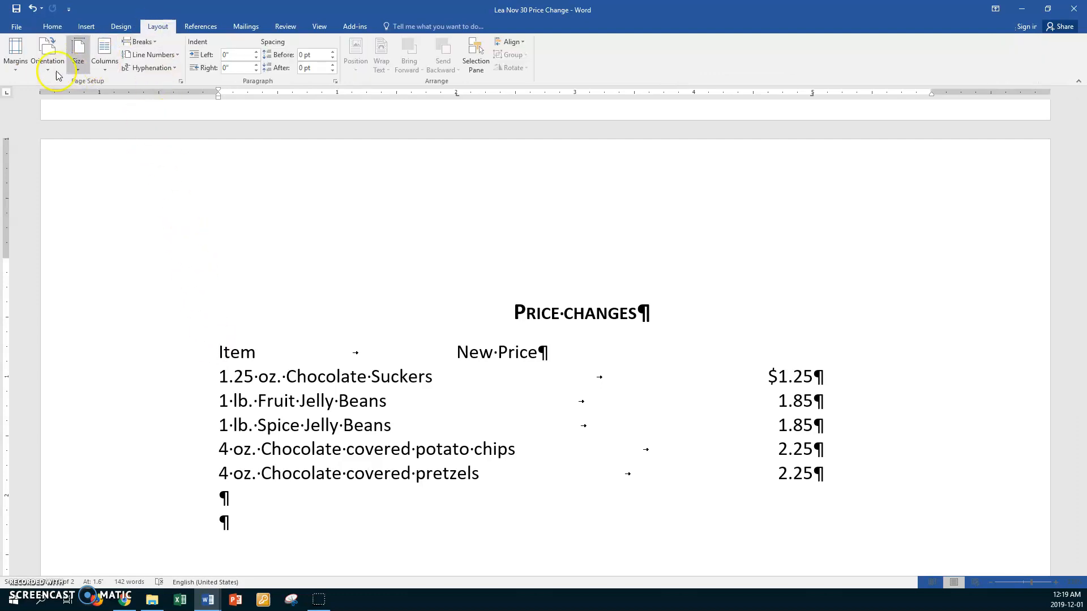
{"action": "left_click", "coordinate": [15, 56]}
{"action": "left_click", "coordinate": [43, 307]}
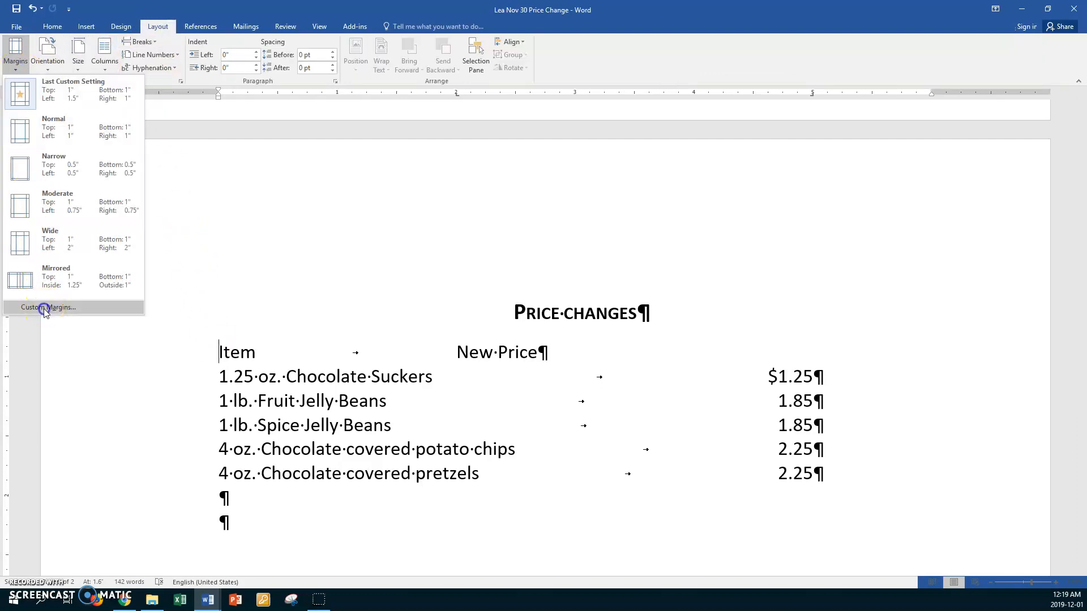
{"action": "left_click_drag", "start_coordinate": [820, 228], "coordinate": [796, 235]}
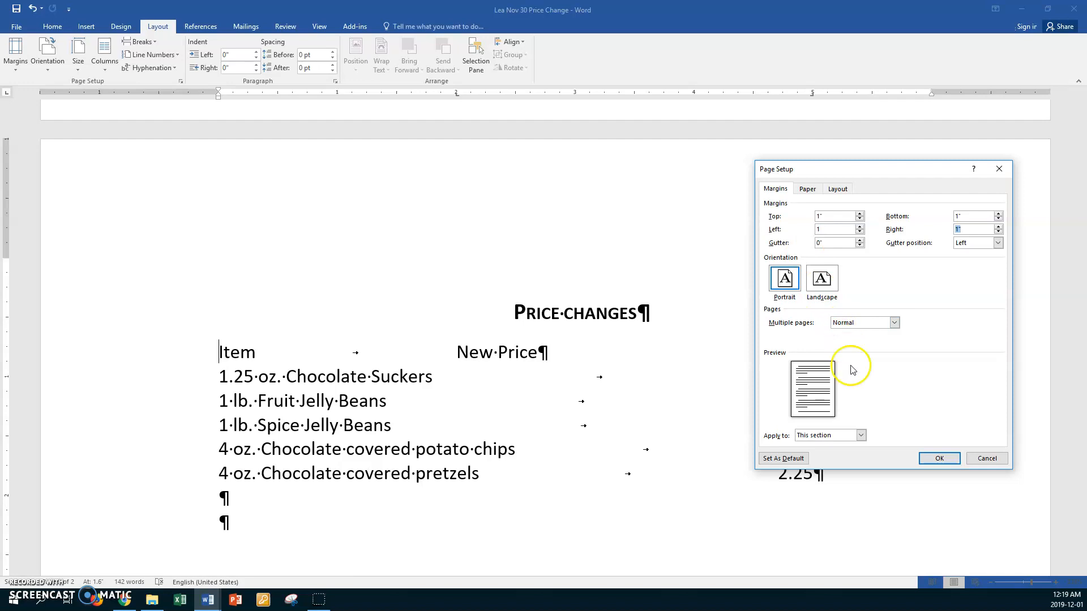
{"action": "left_click", "coordinate": [937, 458]}
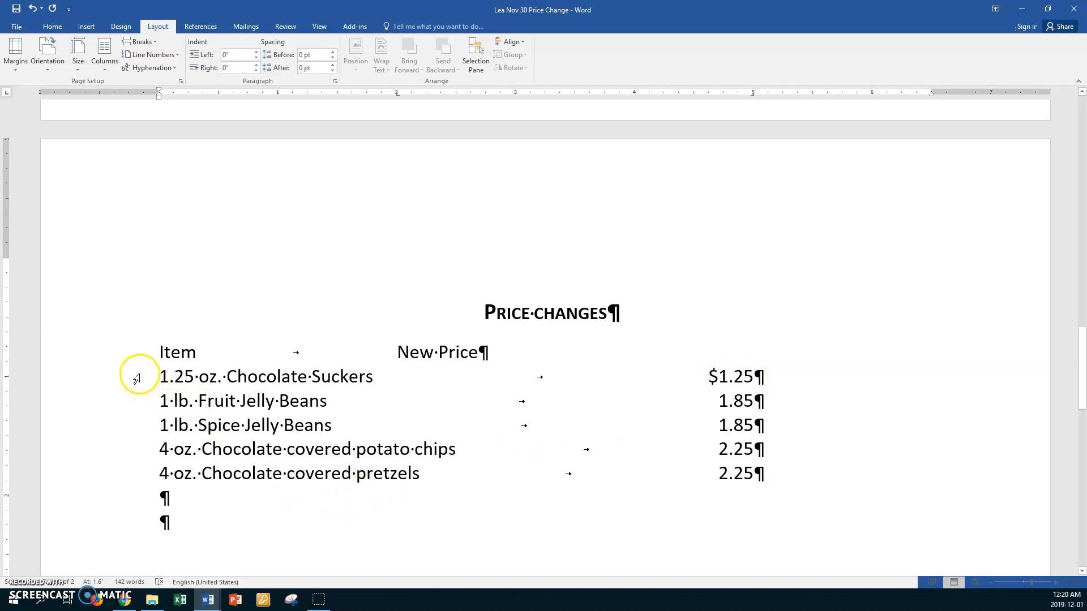
Indent the lines from the Item heading line through Chocolate covered pretzels 1" from the left.
{"action": "left_click_drag", "start_coordinate": [145, 351], "coordinate": [151, 474]}
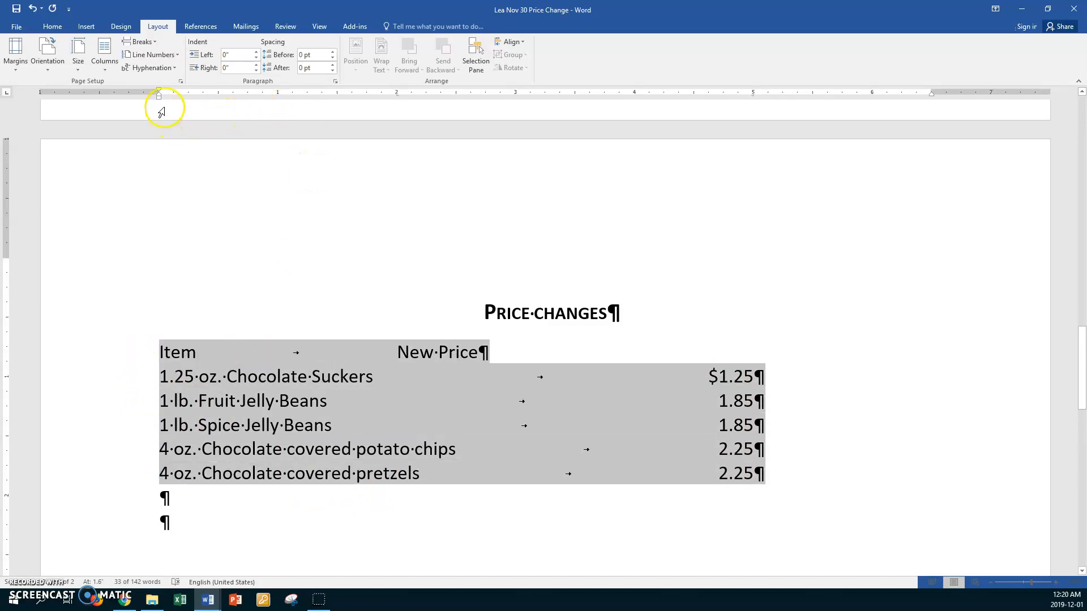
{"action": "left_click_drag", "start_coordinate": [159, 98], "coordinate": [279, 97]}
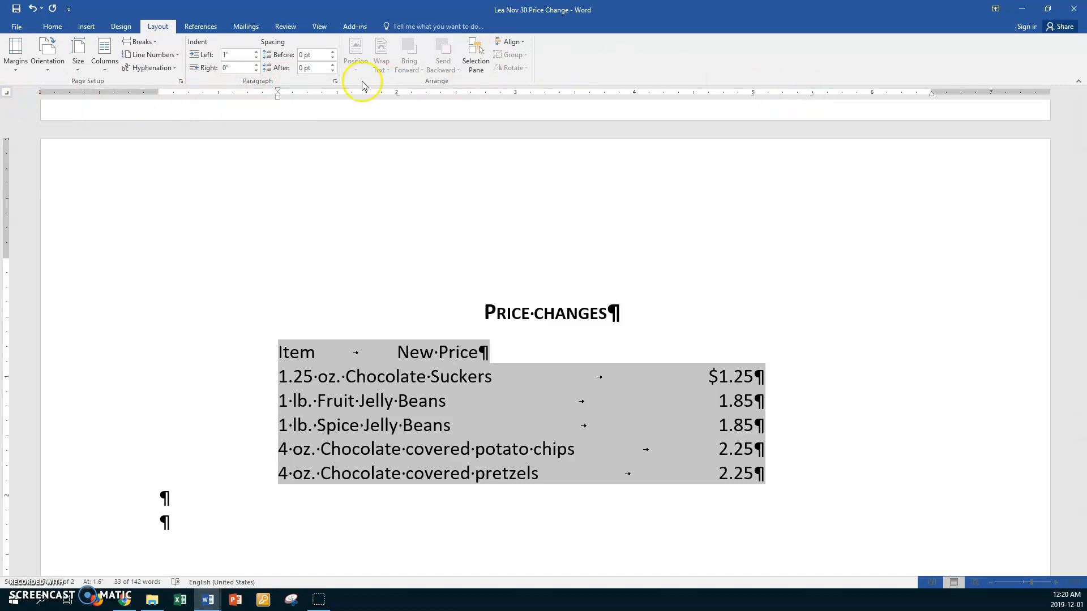
{"action": "left_click", "coordinate": [335, 82]}
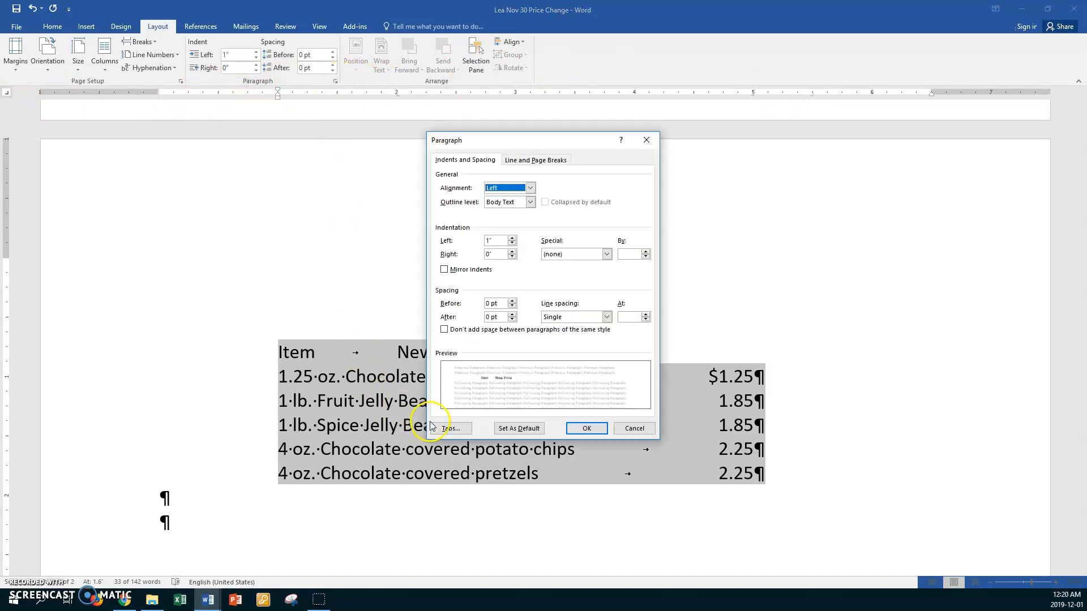
{"action": "left_click", "coordinate": [447, 428]}
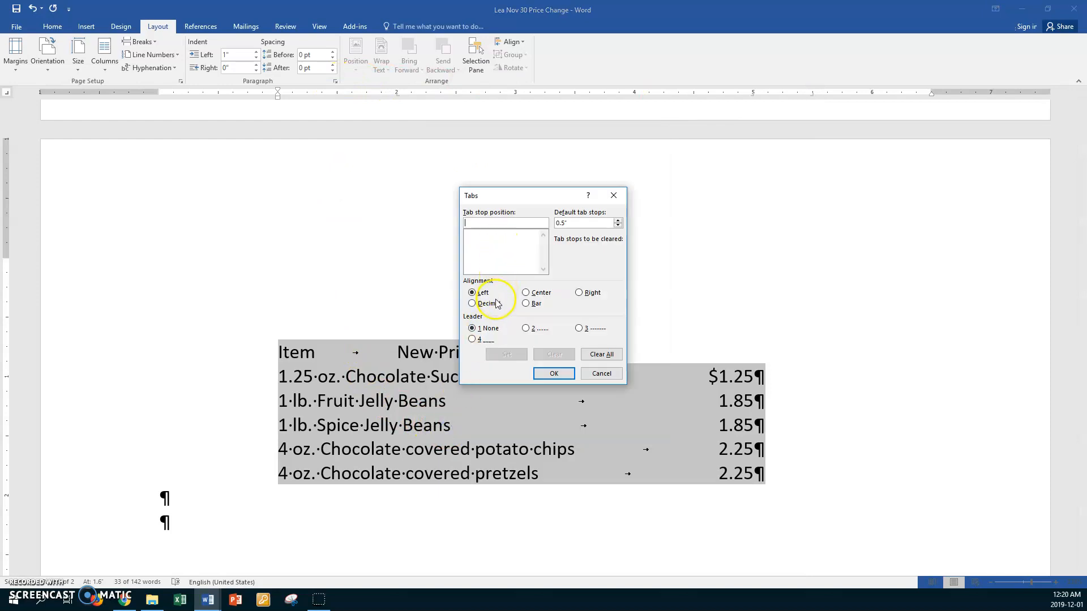
{"action": "left_click", "coordinate": [601, 373]}
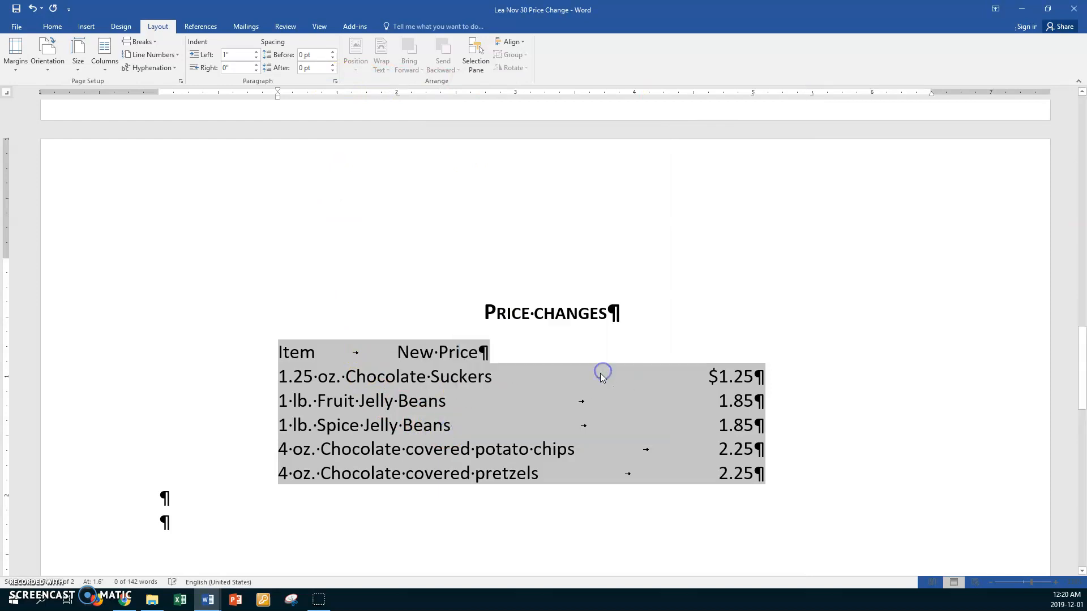
{"action": "left_click", "coordinate": [584, 383]}
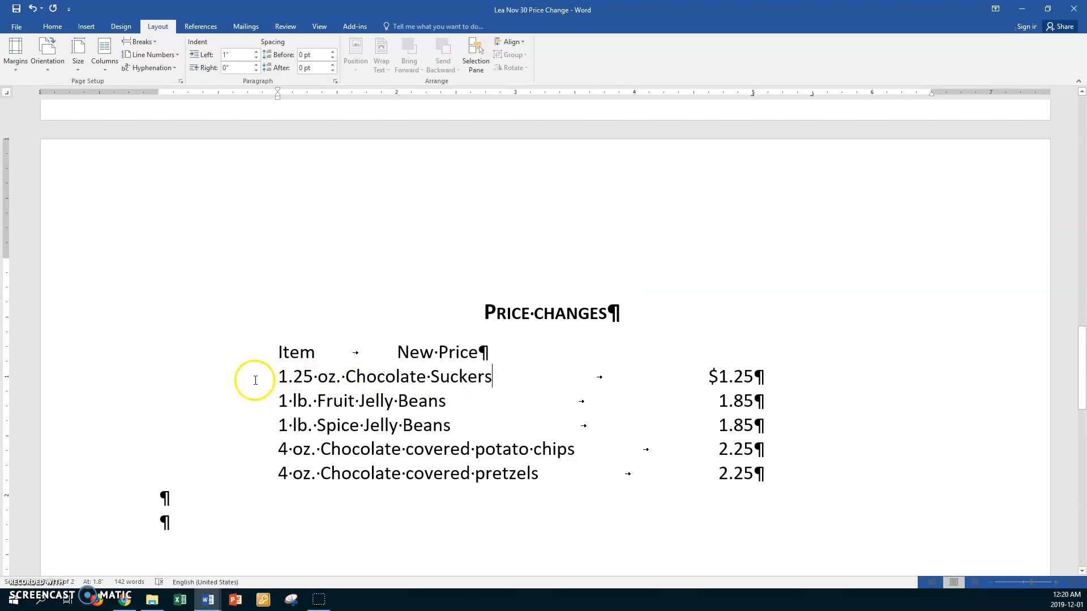
Remove the 5" tab stop from the five candy lines, Chocolate Suckers through Chocolate covered pretzels.
{"action": "left_click", "coordinate": [116, 377]}
{"action": "left_click_drag", "start_coordinate": [111, 406], "coordinate": [88, 481]}
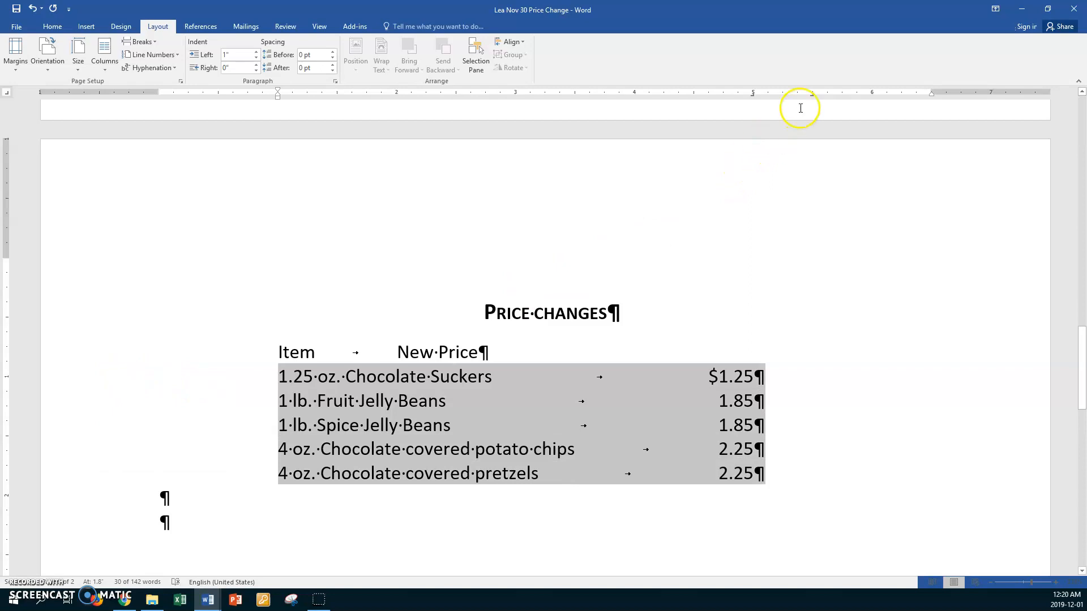
{"action": "left_click_drag", "start_coordinate": [752, 94], "coordinate": [752, 116]}
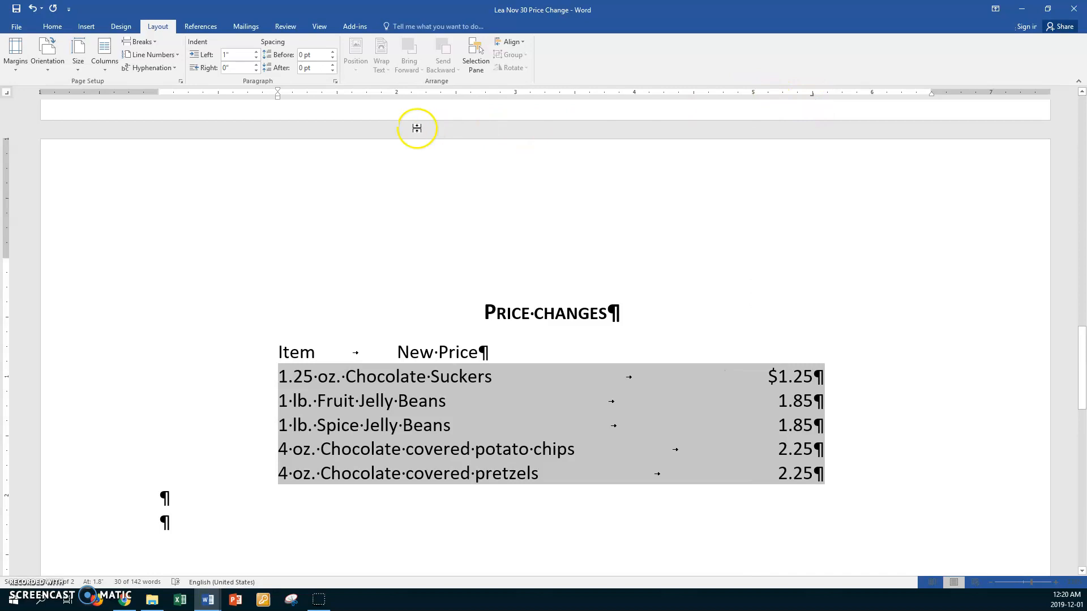
Add dot leaders (option 2) to the 5.5" right tab of the five candy lines.
{"action": "left_click", "coordinate": [335, 81]}
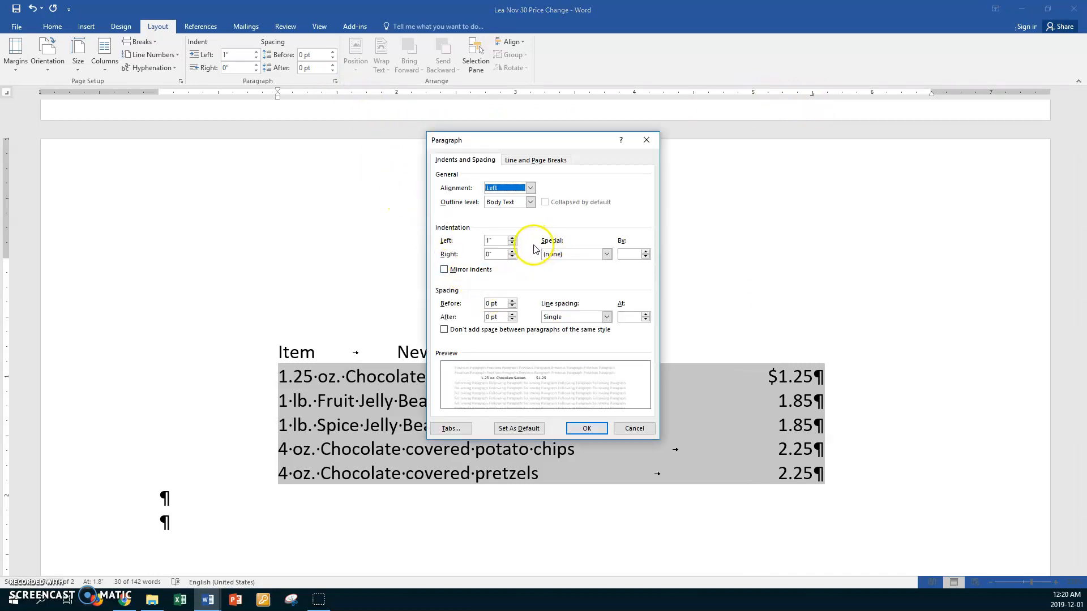
{"action": "left_click", "coordinate": [456, 428]}
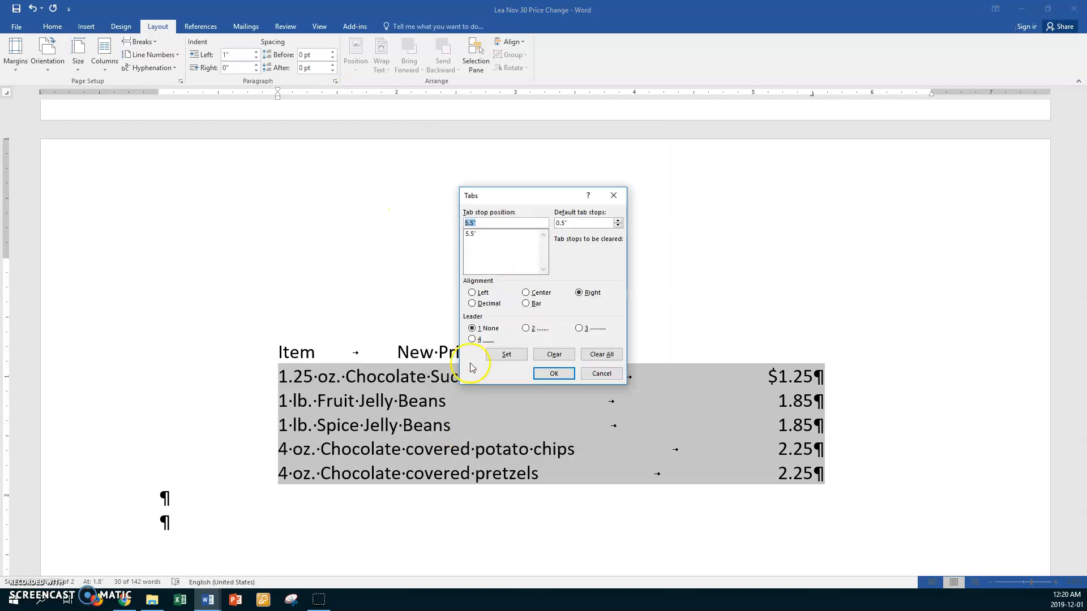
{"action": "left_click", "coordinate": [471, 234]}
{"action": "left_click", "coordinate": [526, 328]}
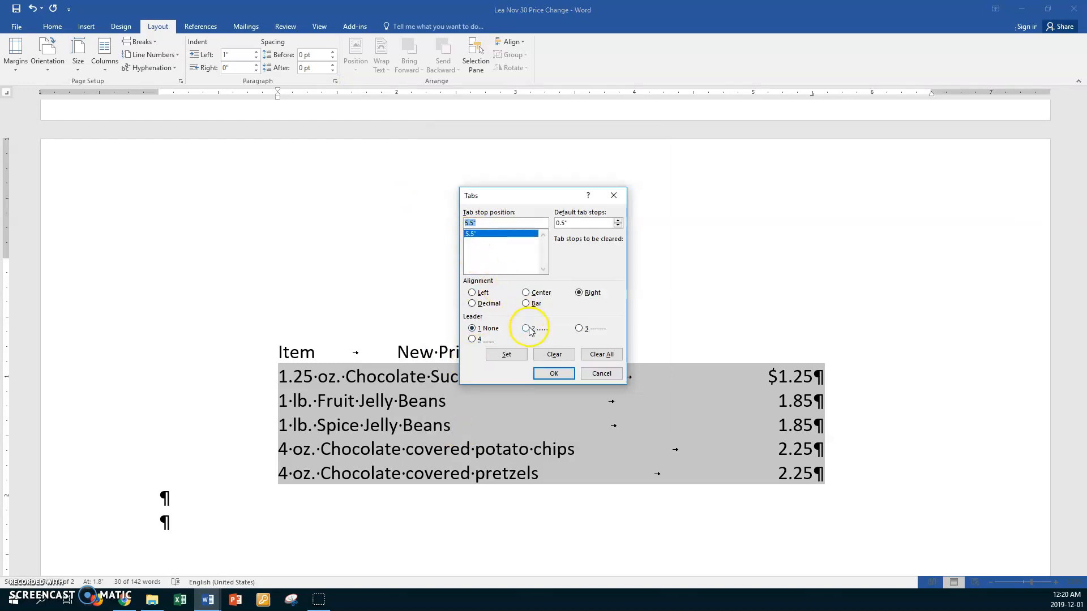
{"action": "left_click", "coordinate": [506, 355]}
{"action": "left_click", "coordinate": [541, 374]}
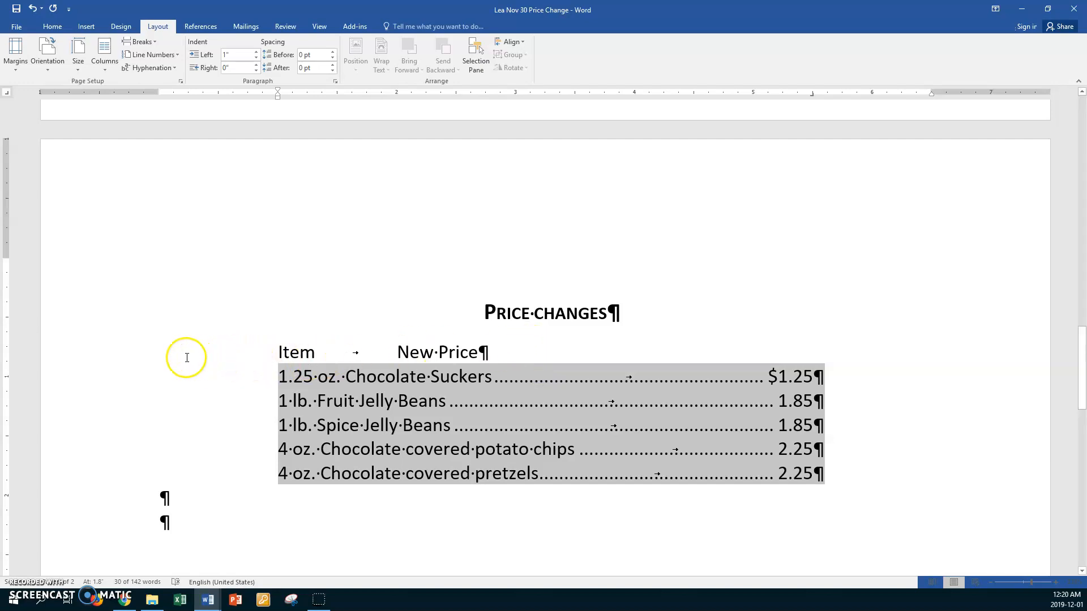
Bold the Item and New Price heading line and clear its left and 5" tabs, keeping only the right tab at 5.5".
{"action": "left_click", "coordinate": [126, 348]}
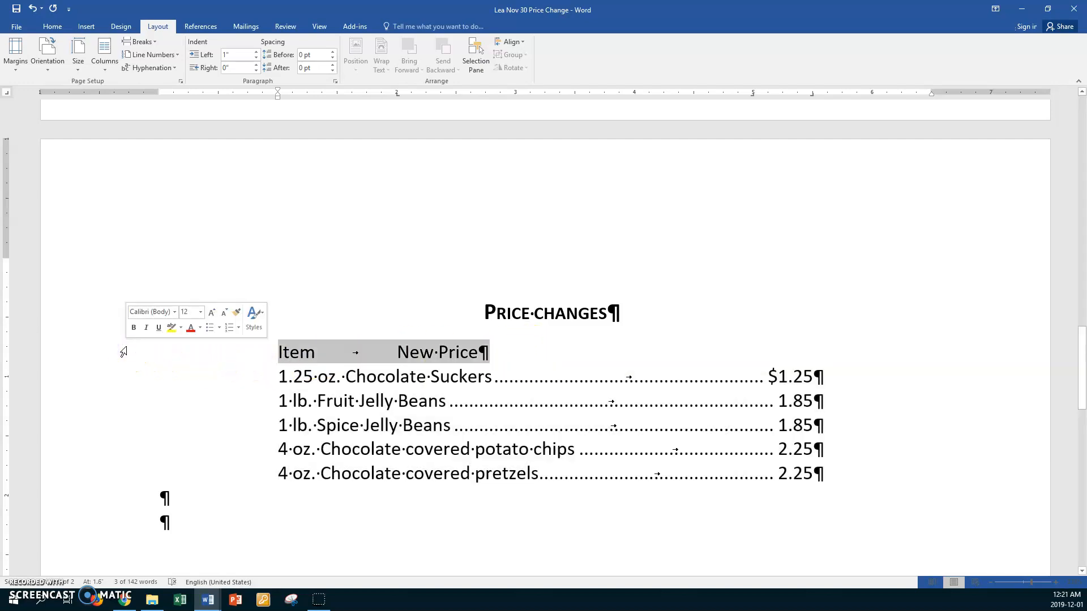
{"action": "key", "text": "ctrl+b"}
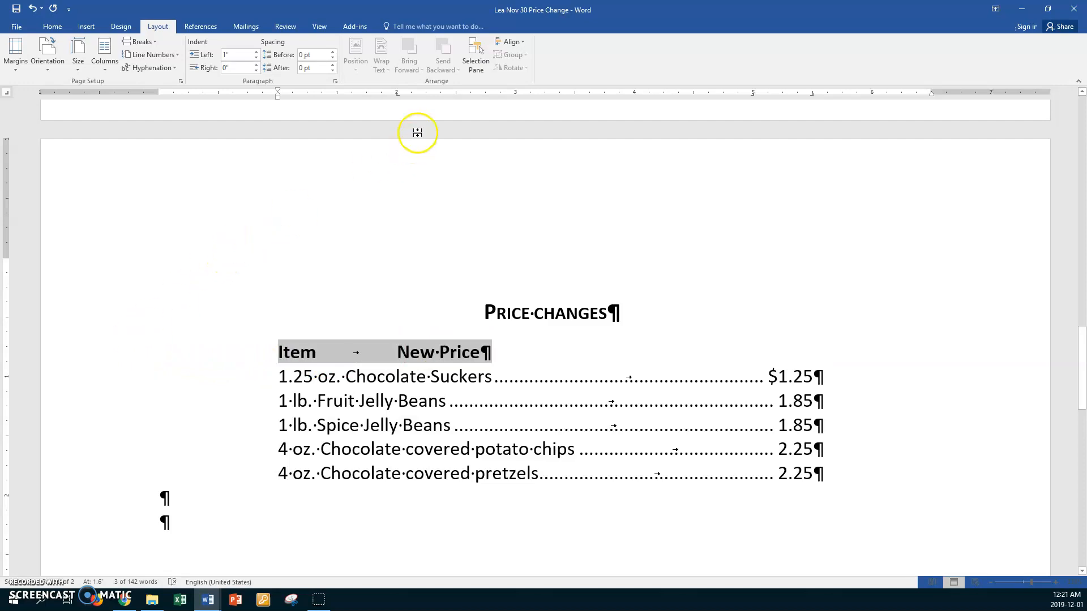
{"action": "left_click_drag", "start_coordinate": [398, 95], "coordinate": [729, 98]}
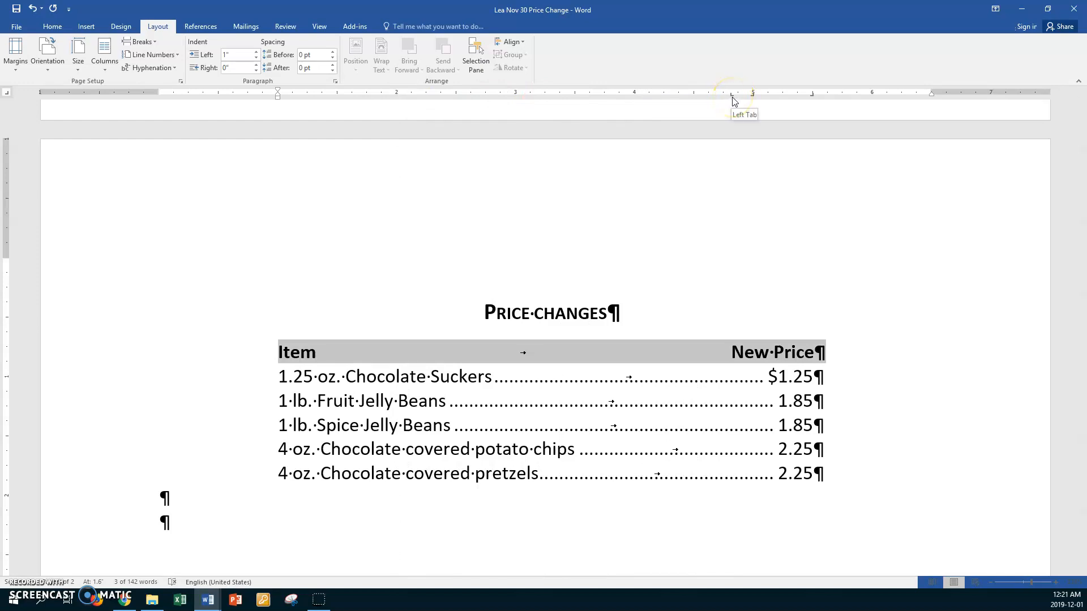
{"action": "left_click_drag", "start_coordinate": [732, 100], "coordinate": [766, 121]}
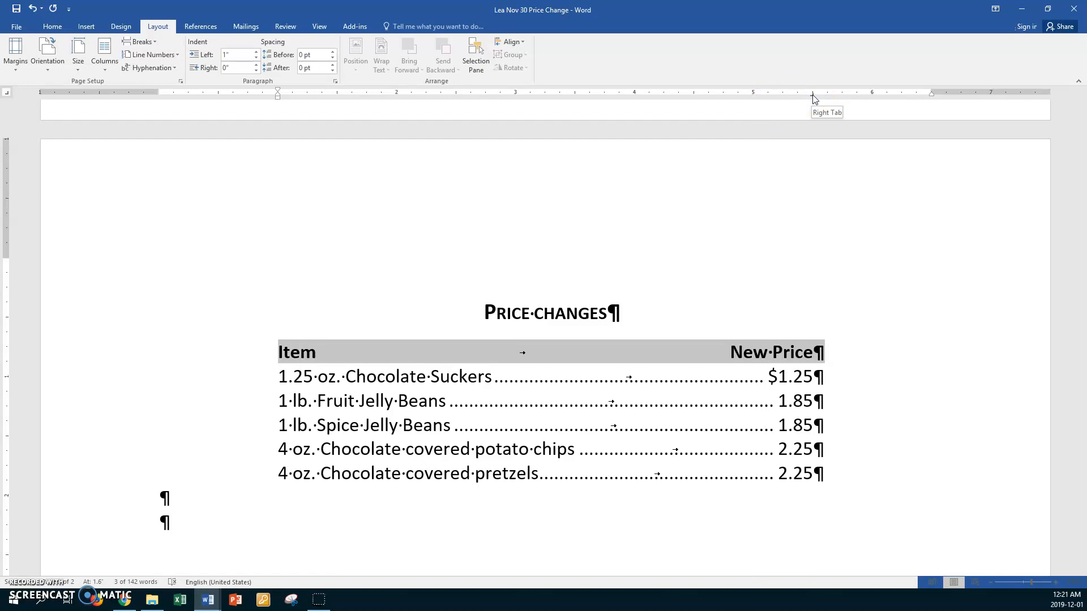
{"action": "mouse_move", "coordinate": [813, 94]}
{"action": "left_mouse_down"}
{"action": "mouse_move", "coordinate": [783, 95]}
{"action": "mouse_move", "coordinate": [813, 96]}
{"action": "left_mouse_up"}
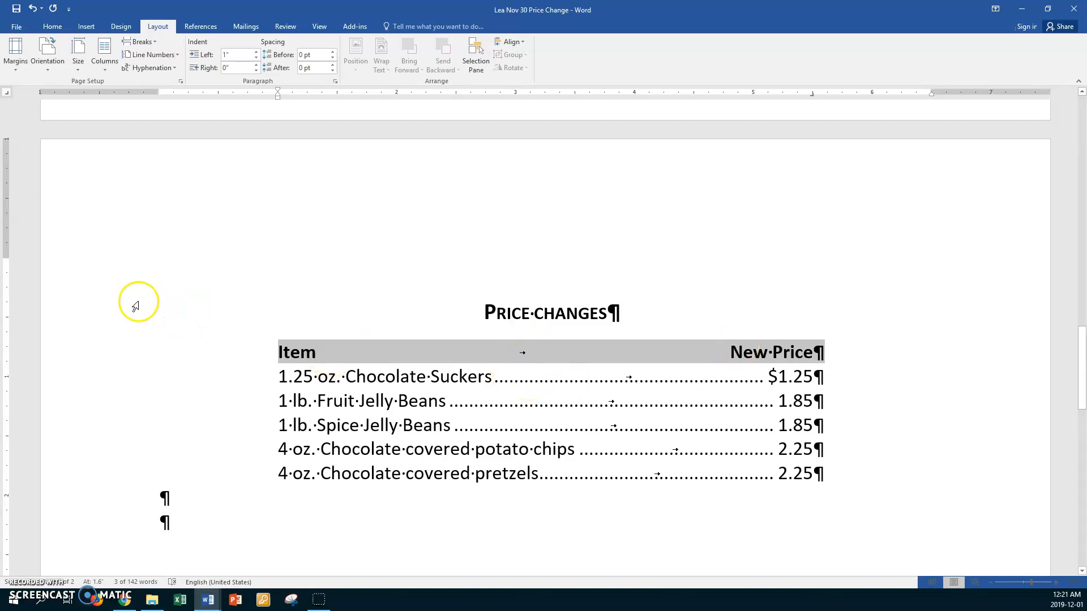
Set the Price changes heading's spacing after to 12 pt and its line spacing to Single.
{"action": "left_click", "coordinate": [113, 305]}
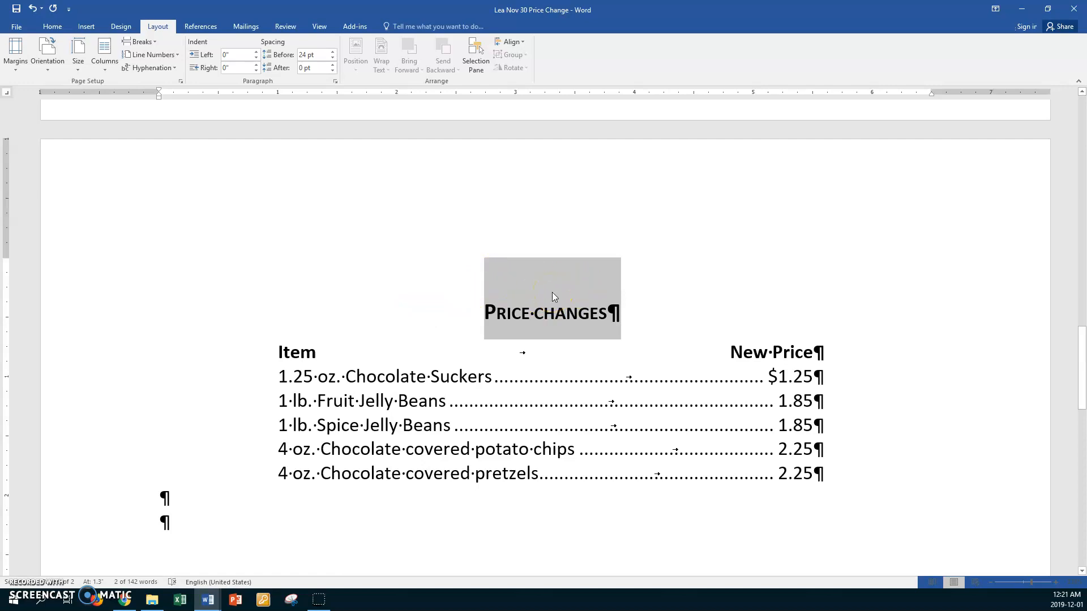
{"action": "left_click", "coordinate": [335, 81]}
{"action": "double_click", "coordinate": [487, 317]}
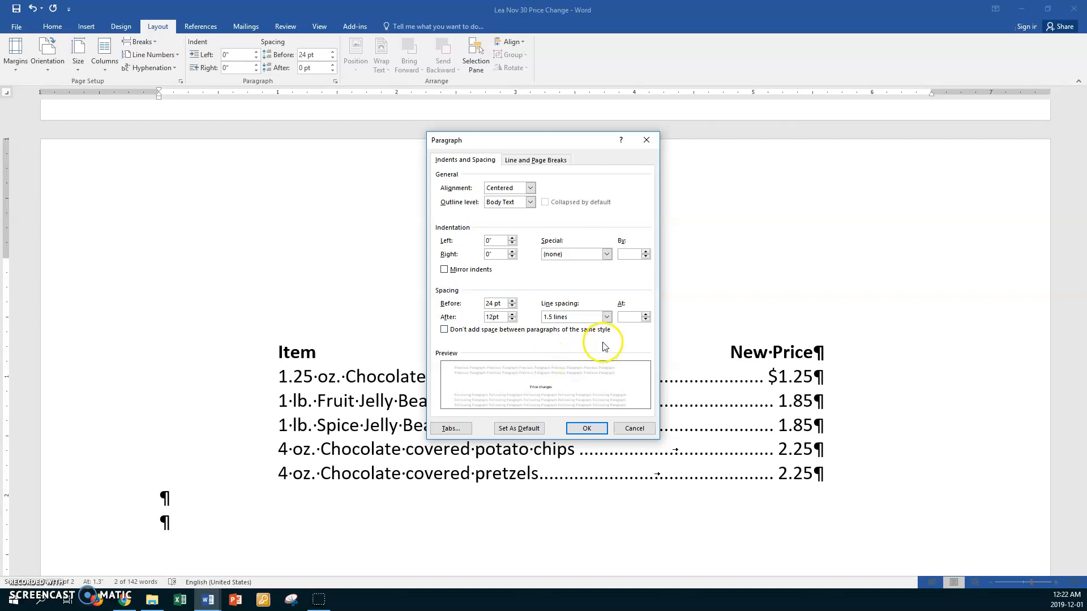
{"action": "left_click", "coordinate": [606, 317]}
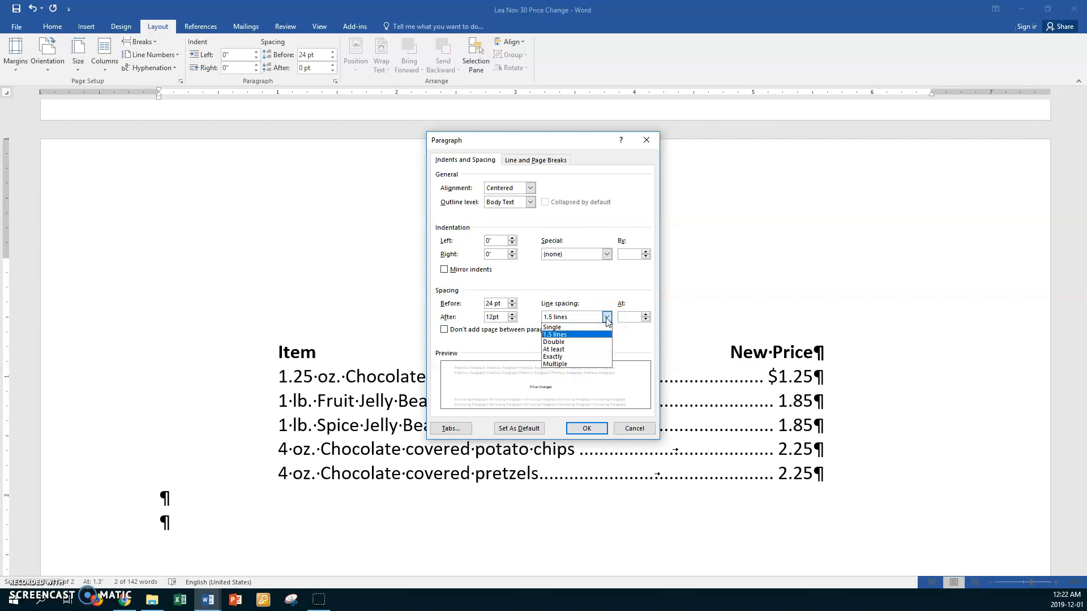
{"action": "left_click", "coordinate": [554, 328]}
{"action": "left_click", "coordinate": [587, 429]}
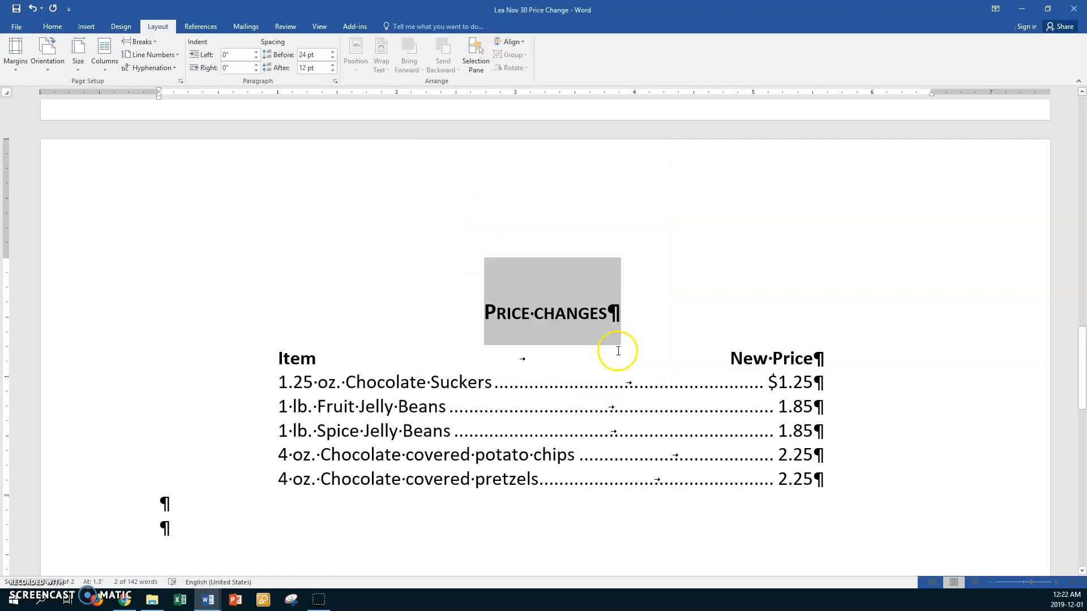
{"action": "left_click", "coordinate": [636, 317]}
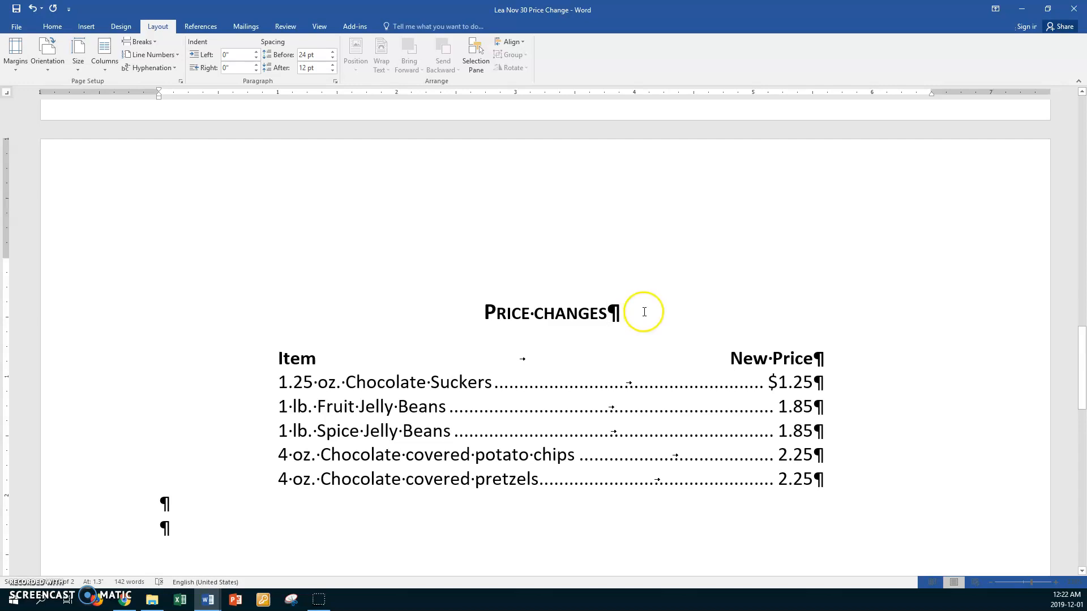
Show the memo's pages side by side and set the Price changes section's vertical page alignment to Center, for this section only.
{"action": "left_click", "coordinate": [319, 26]}
{"action": "left_click", "coordinate": [285, 54]}
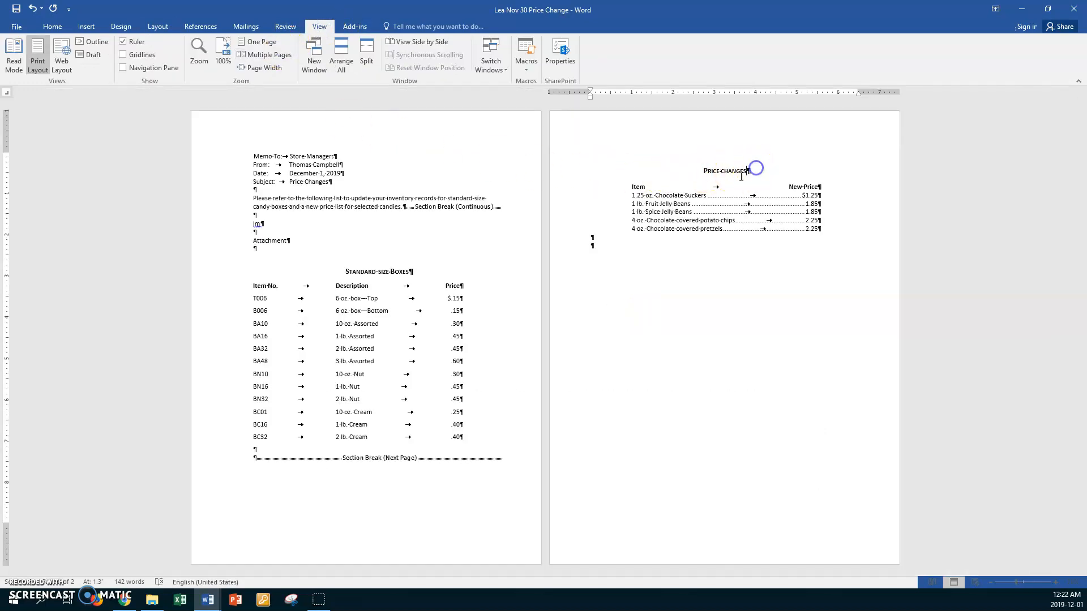
{"action": "left_click", "coordinate": [160, 27]}
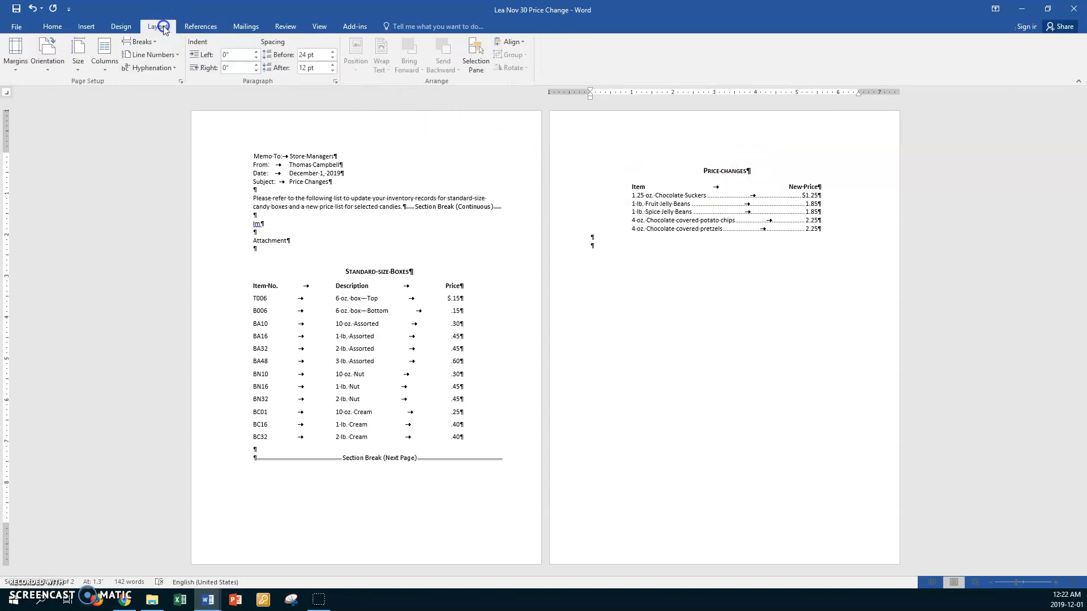
{"action": "left_click", "coordinate": [180, 80]}
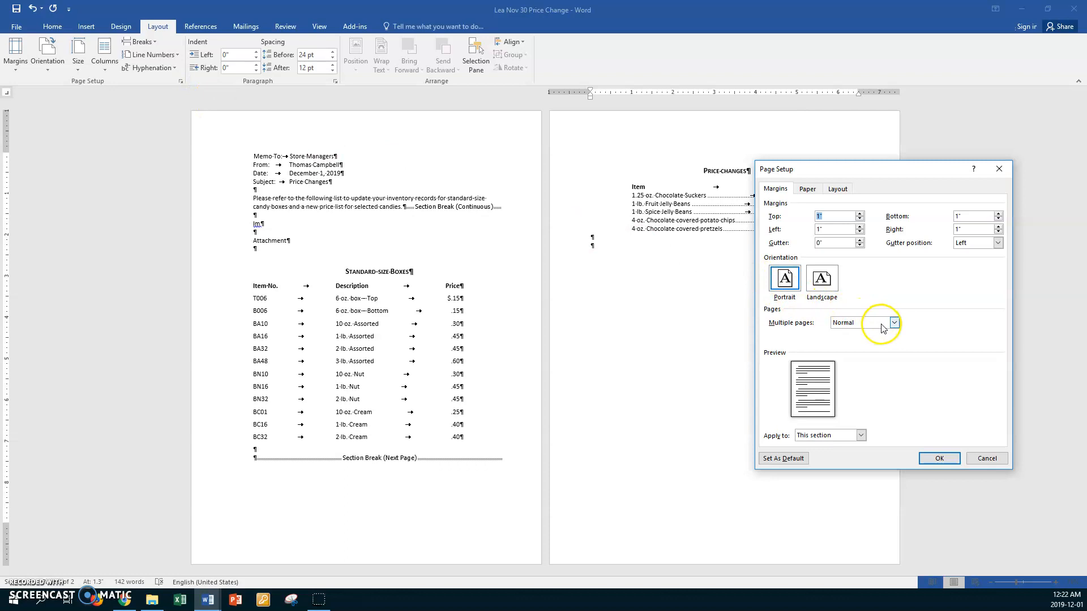
{"action": "left_click", "coordinate": [837, 188]}
{"action": "left_click", "coordinate": [890, 318]}
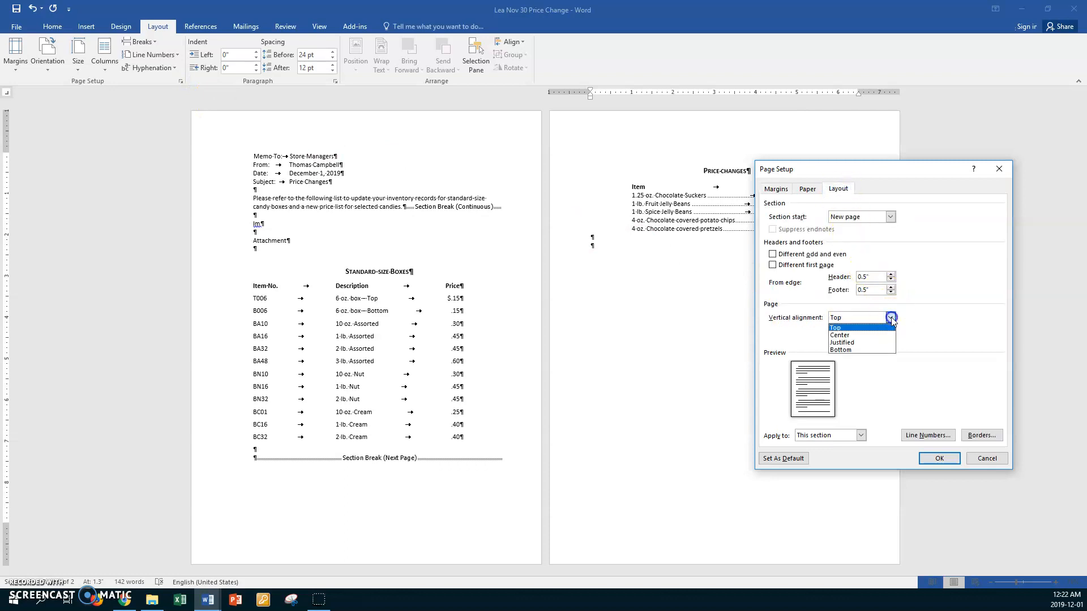
{"action": "left_click", "coordinate": [848, 334]}
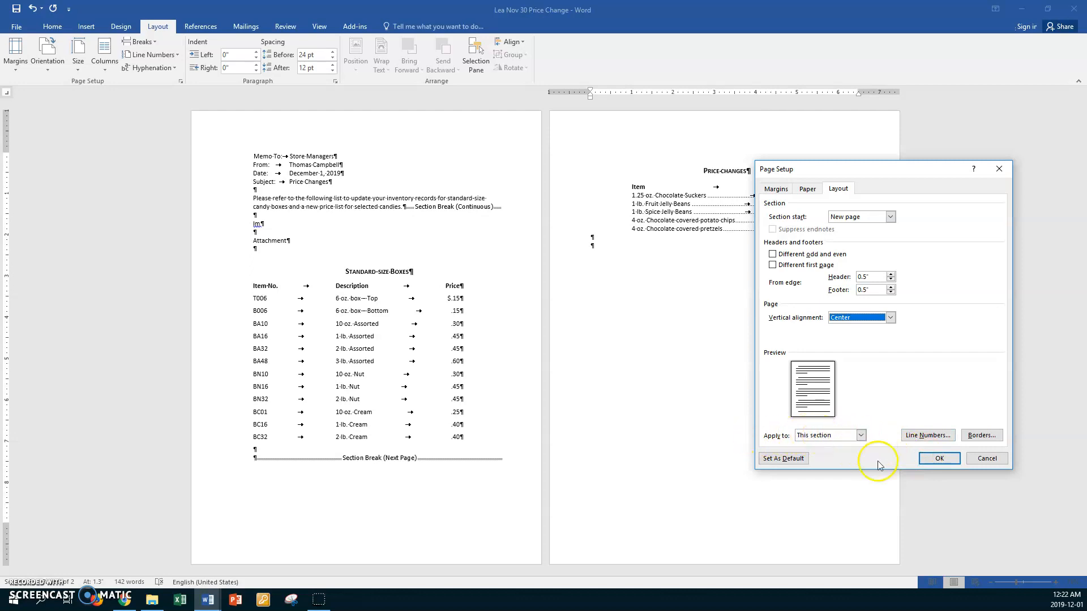
{"action": "left_click", "coordinate": [937, 458]}
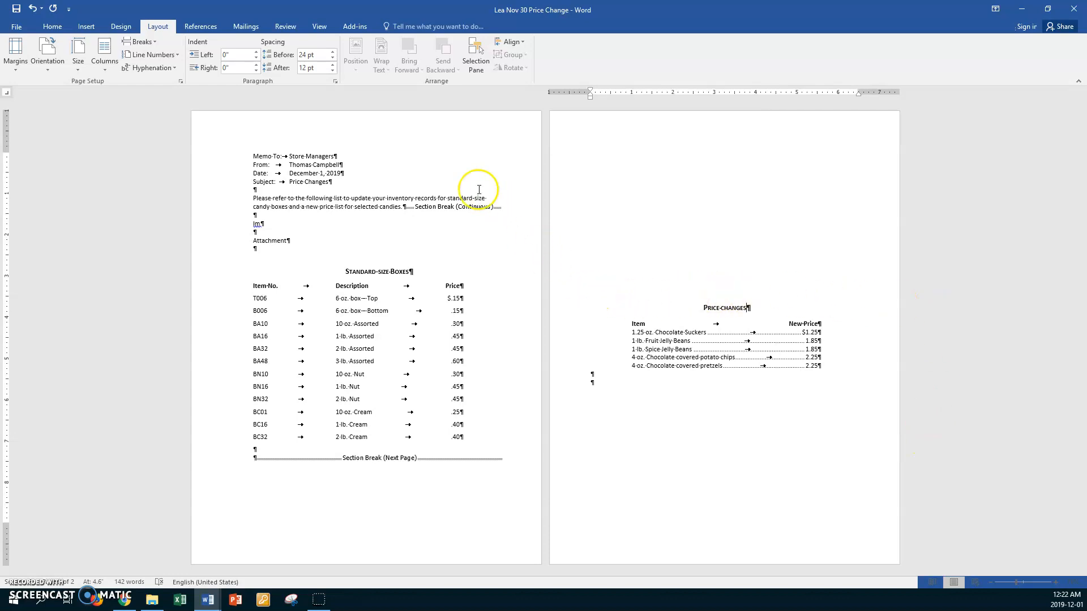
{"action": "left_click", "coordinate": [418, 177]}
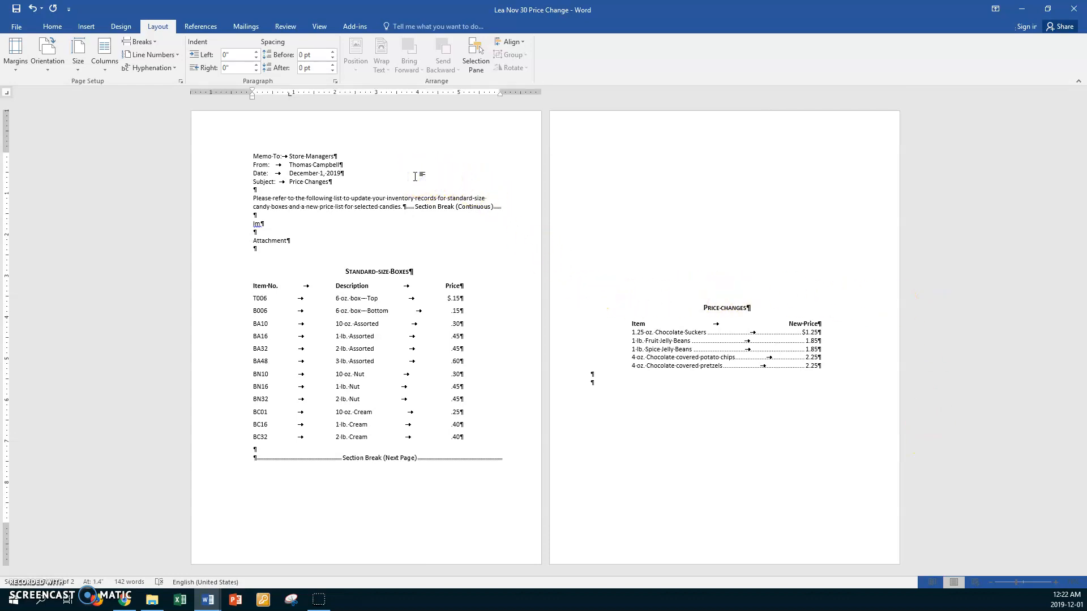